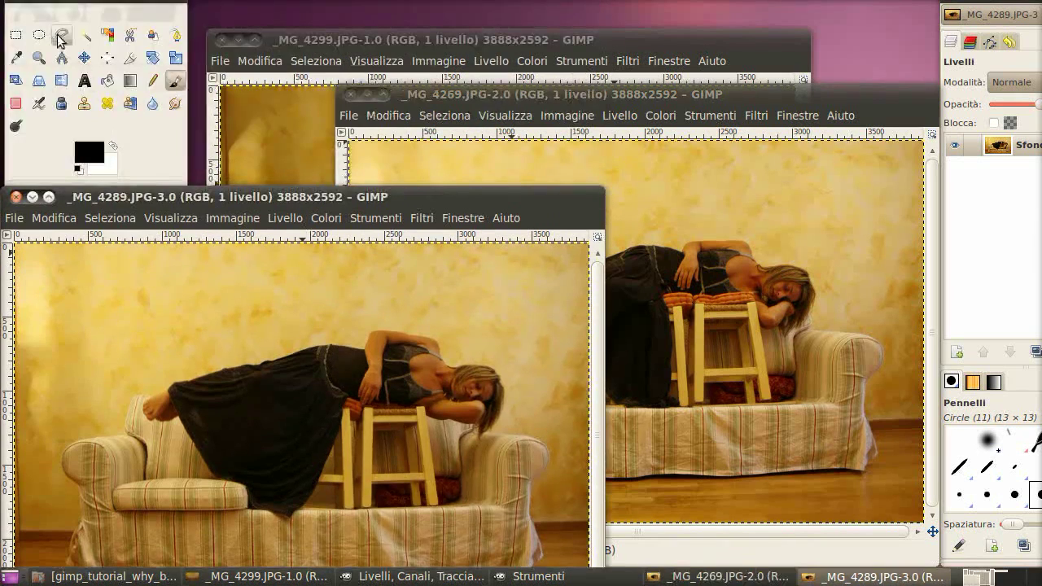
Copy a freehand selection of the woman's legs and skirt from _MG_4269
click(61, 37)
click(554, 94)
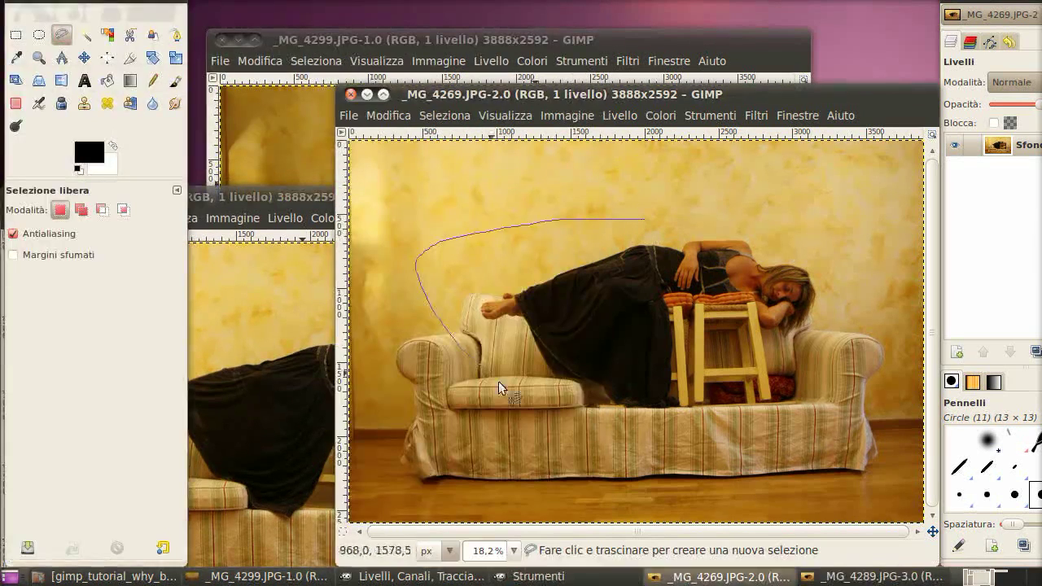
drag(687, 326, 674, 263)
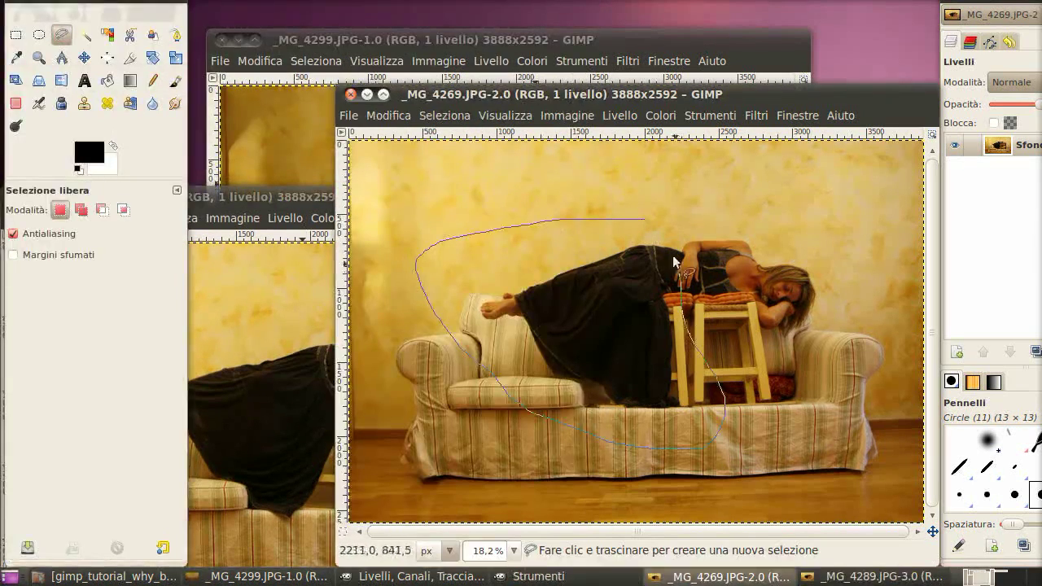
click(639, 206)
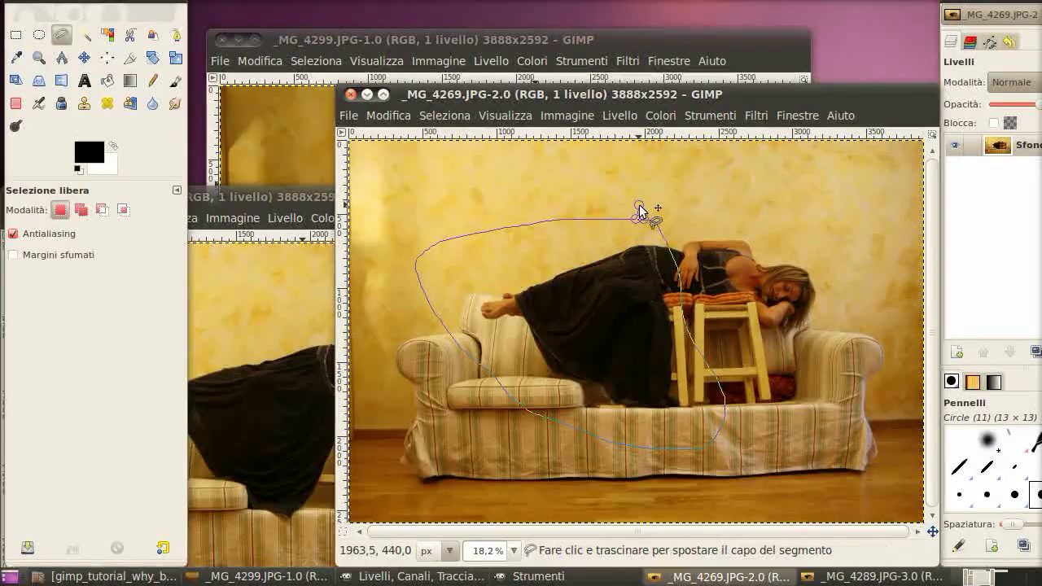
click(639, 206)
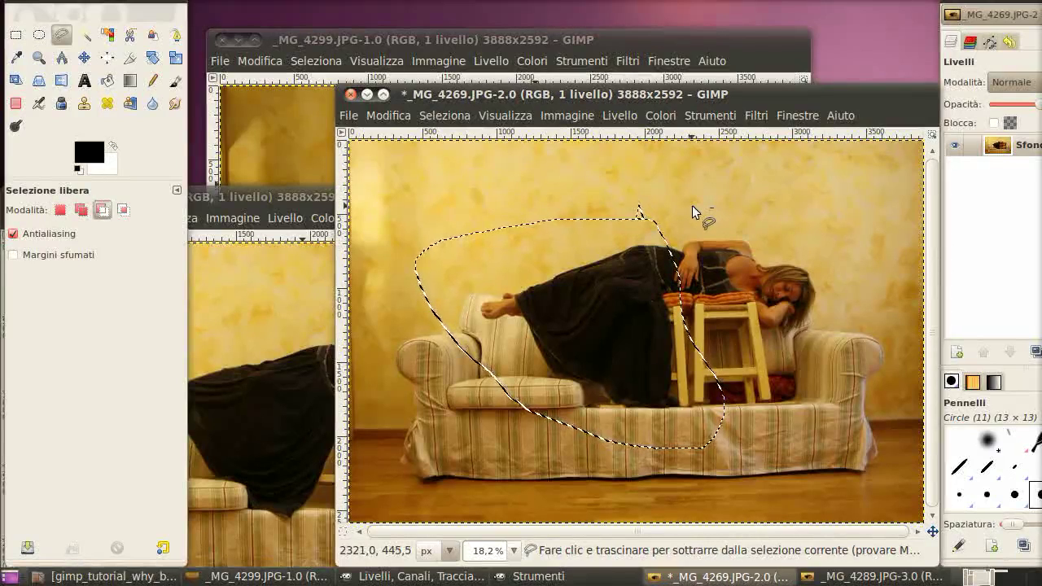
key(ctrl+c)
click(424, 61)
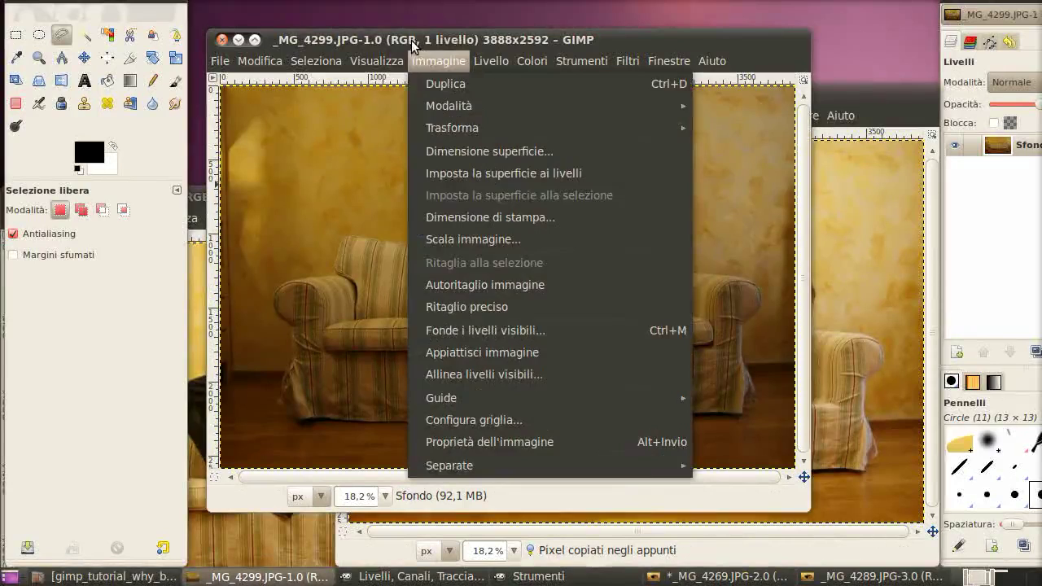
Paste the copied legs and skirt into _MG_4299 as a new layer
click(411, 43)
key(ctrl+v)
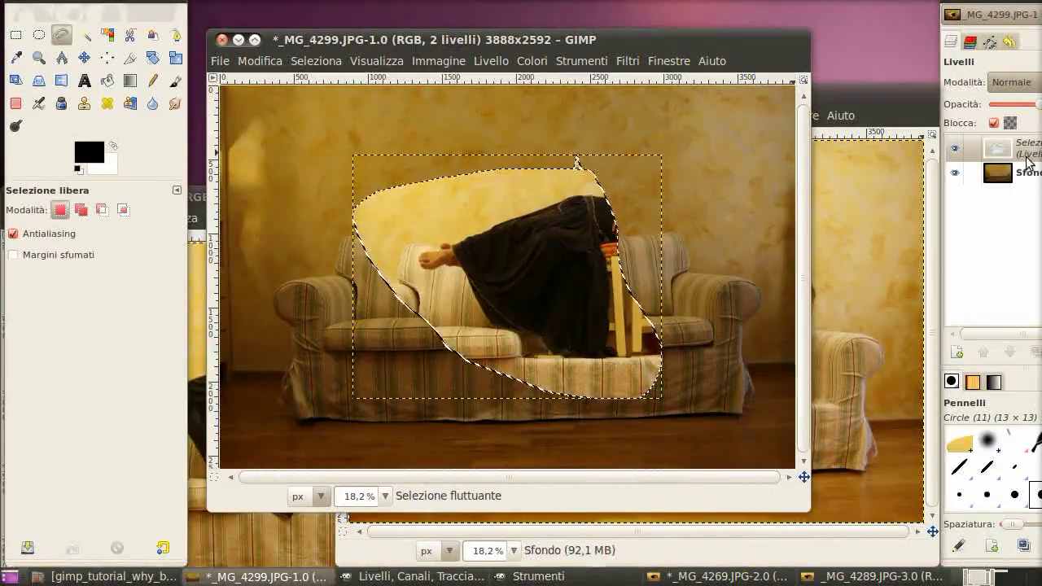
right_click(993, 147)
click(894, 22)
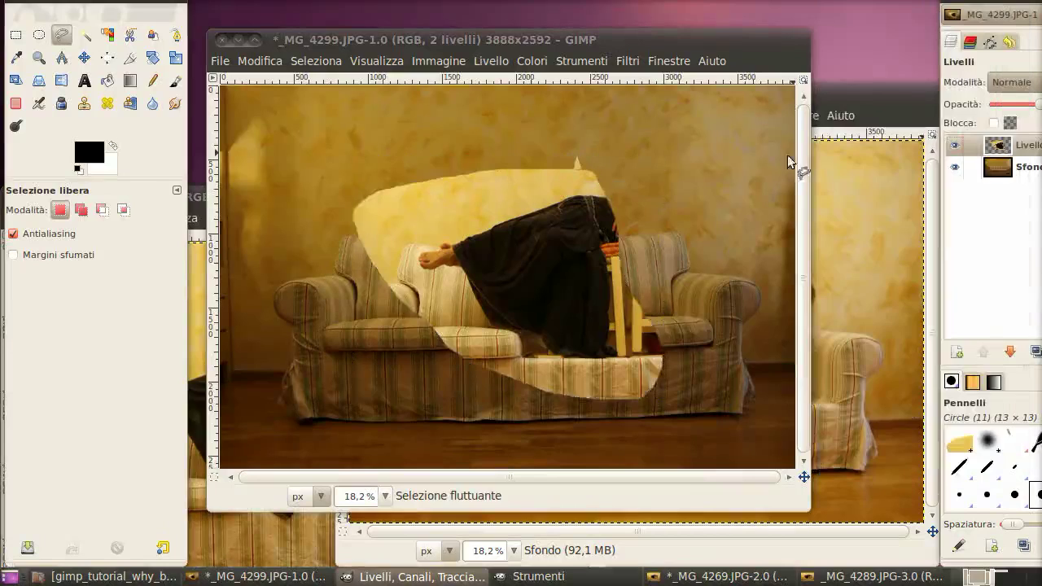
Close _MG_4269 without saving (Non salvare)
click(841, 115)
click(351, 96)
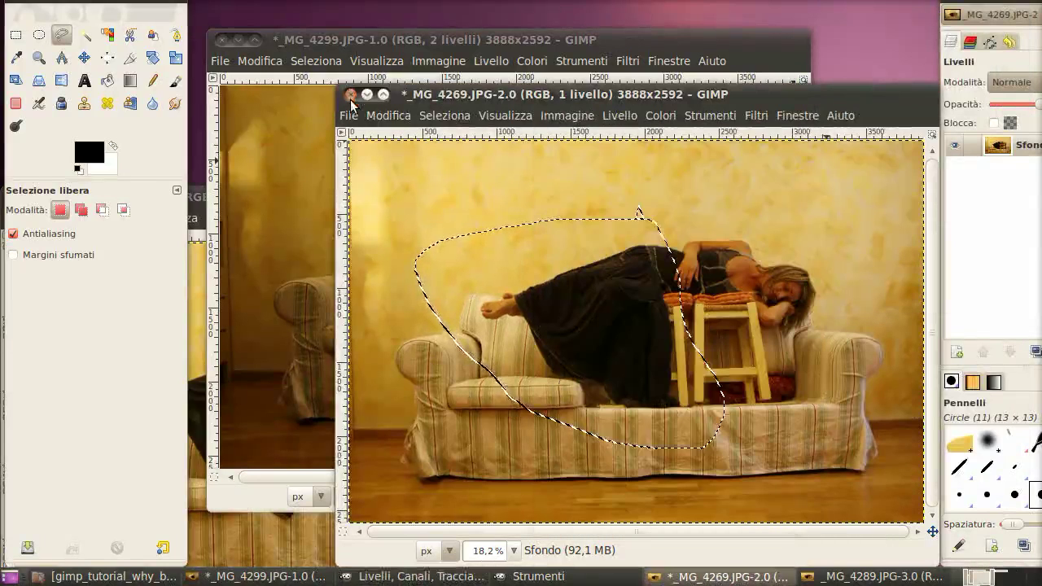
click(351, 96)
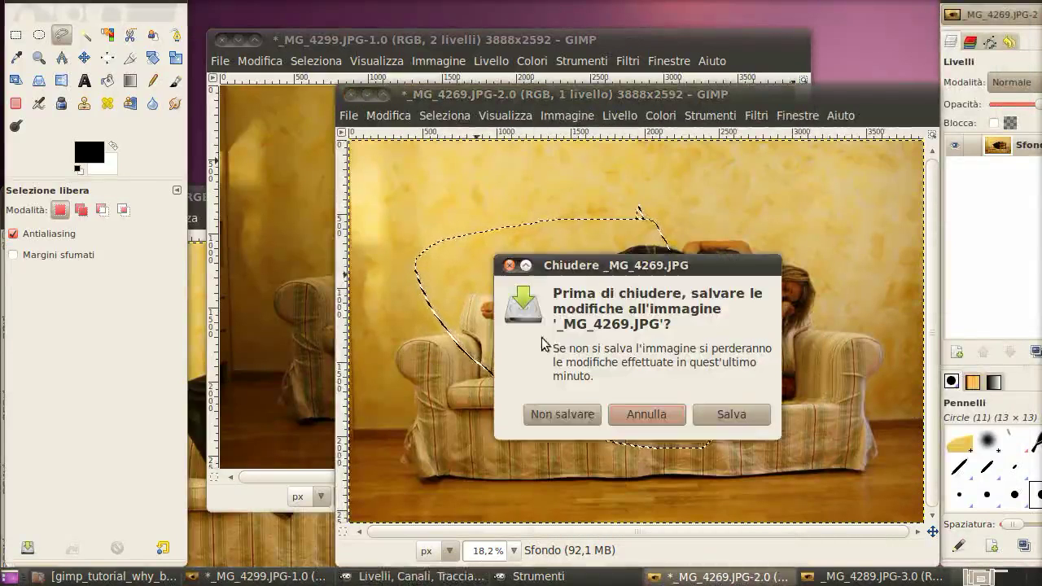
click(561, 413)
click(199, 197)
Copy a rectangular selection of the woman's upper body and stool from _MG_4289
drag(358, 203, 604, 115)
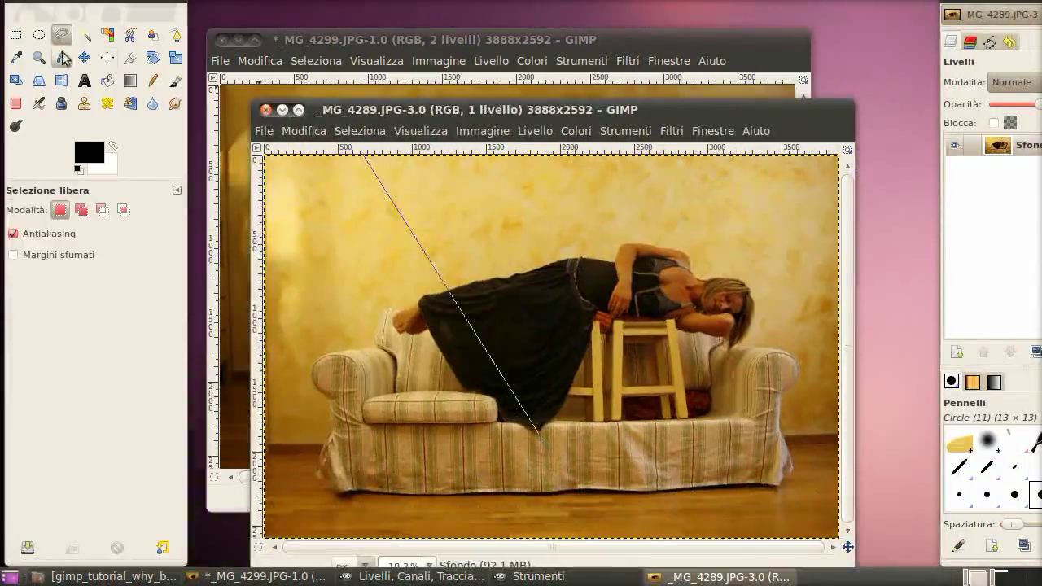
key(r)
drag(539, 204, 787, 386)
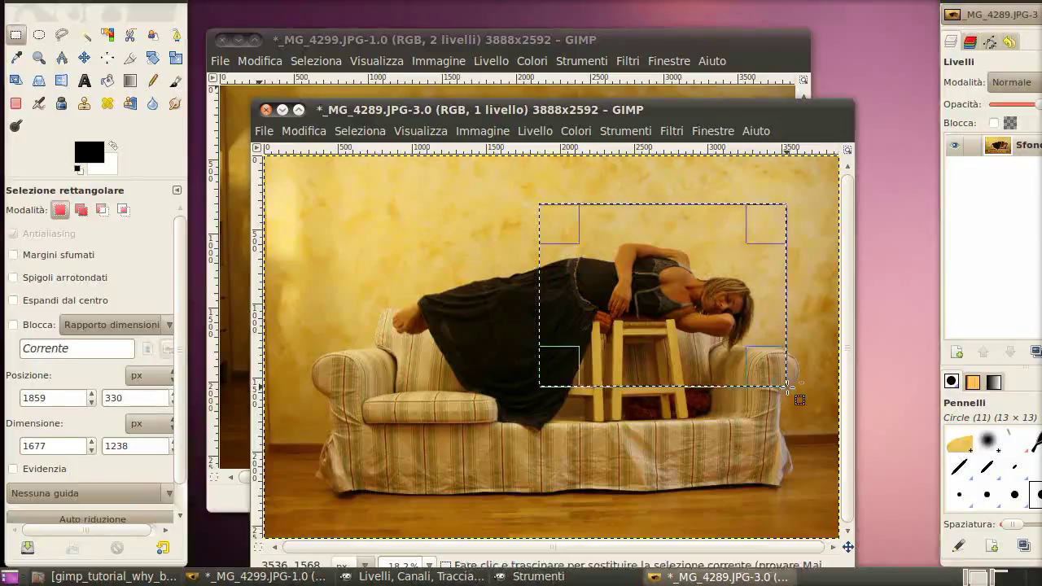
key(ctrl+c)
Paste the upper body and stool into the sofa composite as a new layer
click(599, 37)
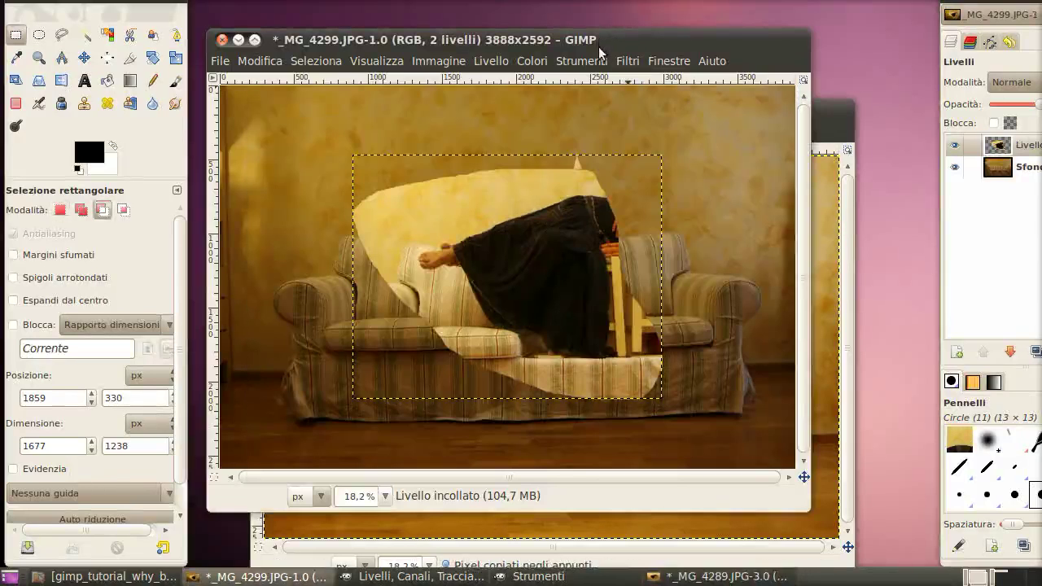
key(ctrl+v)
right_click(1006, 250)
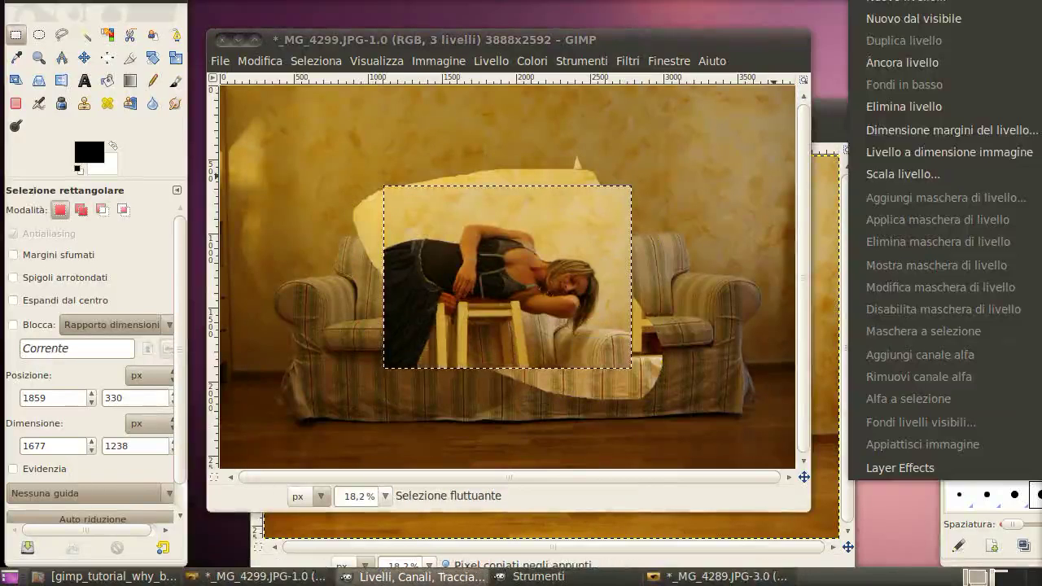
click(904, 11)
Close _MG_4289 without saving and hide both pasted layers
click(254, 514)
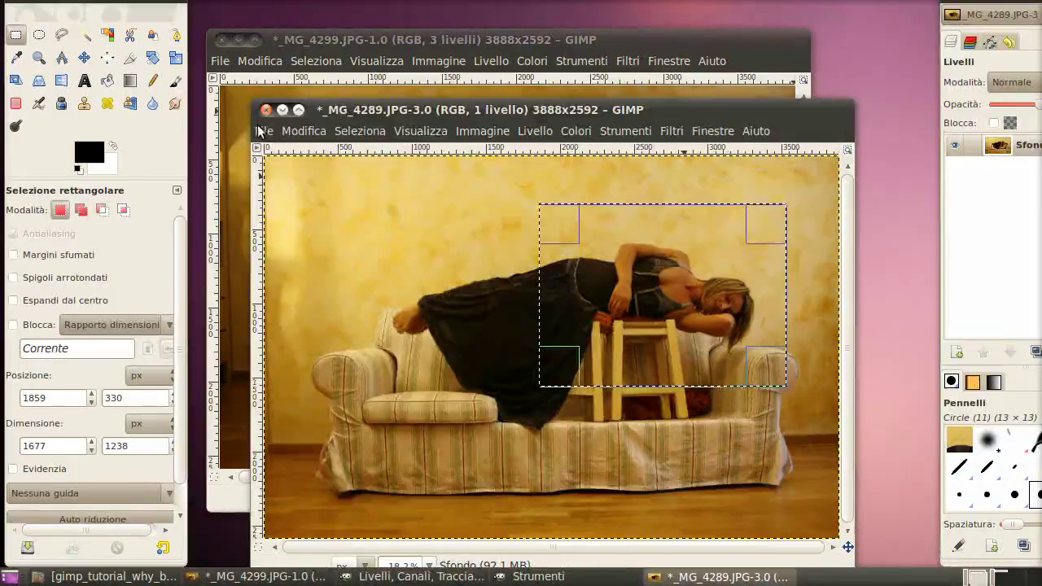
click(266, 109)
click(477, 430)
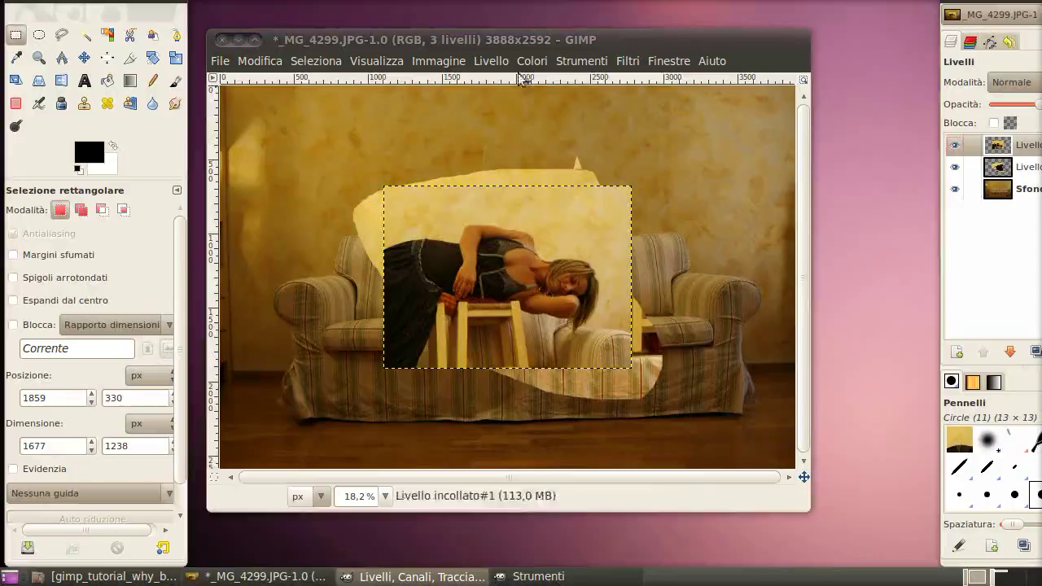
click(954, 145)
click(954, 167)
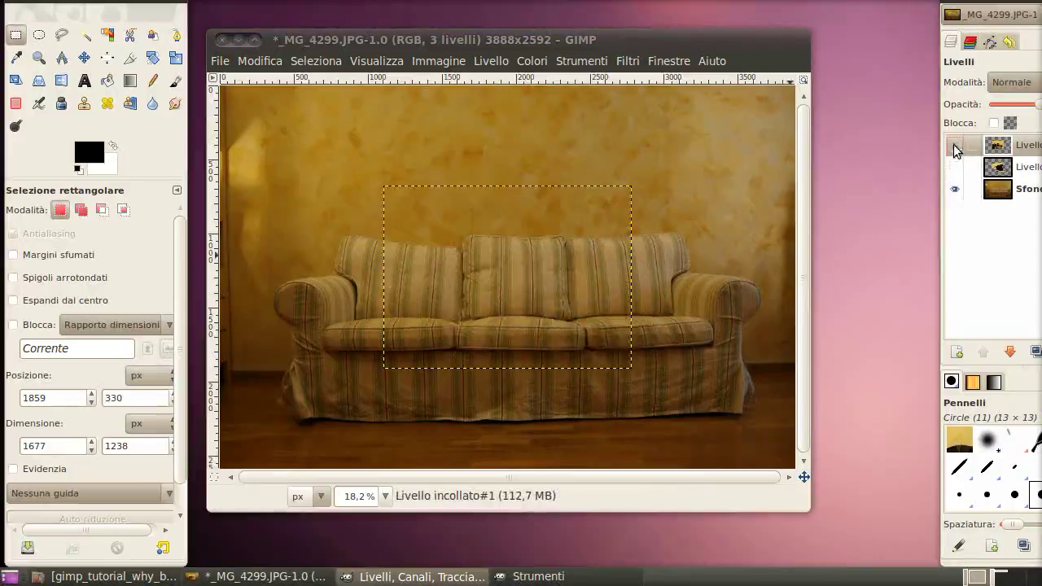
Show the upper-body layer again and add a layer mask to it
click(954, 145)
scroll(512, 284, up, 7)
scroll(500, 286, down, 2)
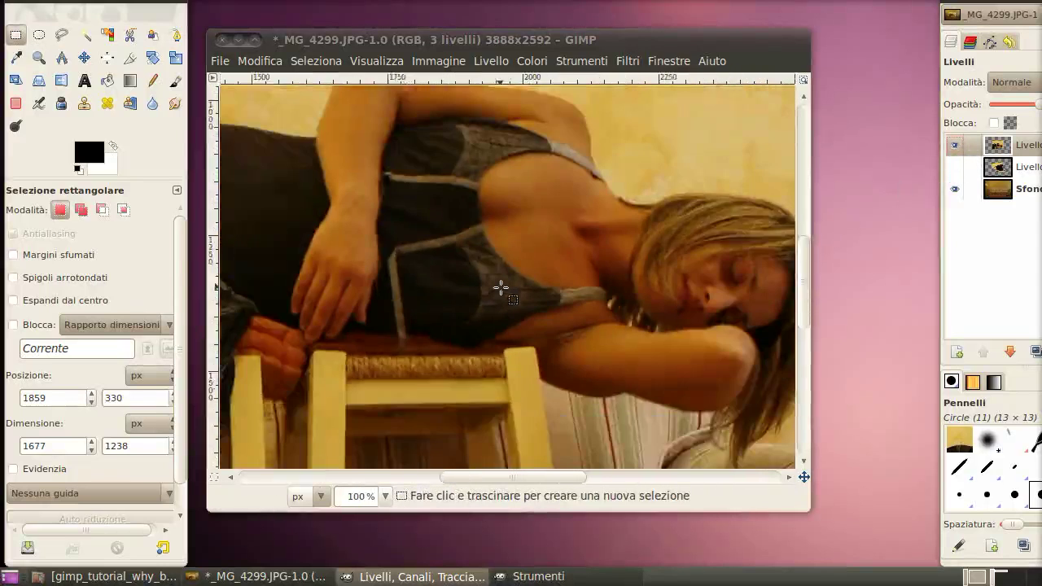
scroll(500, 286, down, 2)
drag(442, 247, 745, 275)
ctrl+scroll(537, 250, up, 3)
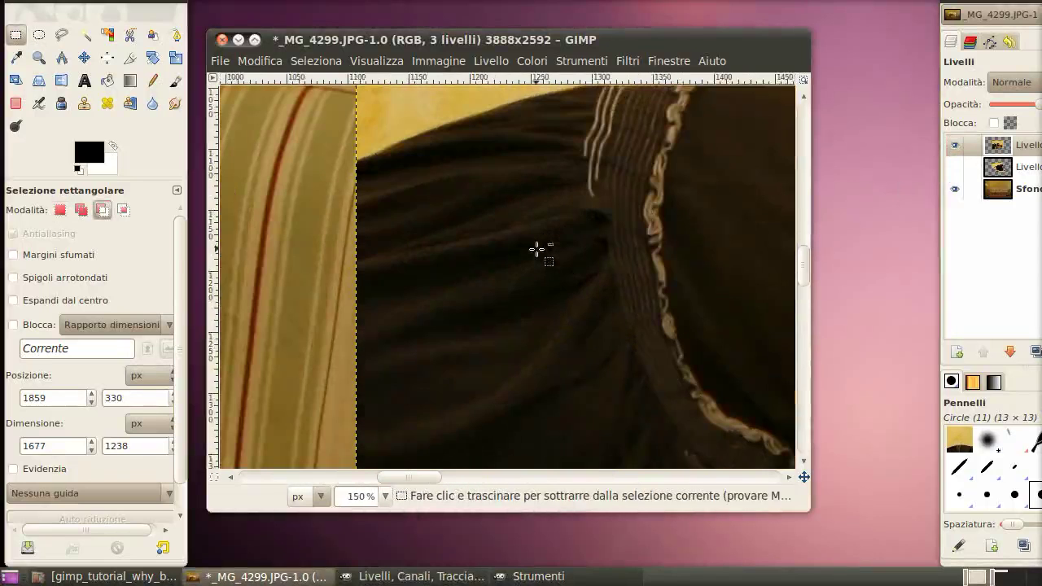
drag(462, 192, 448, 275)
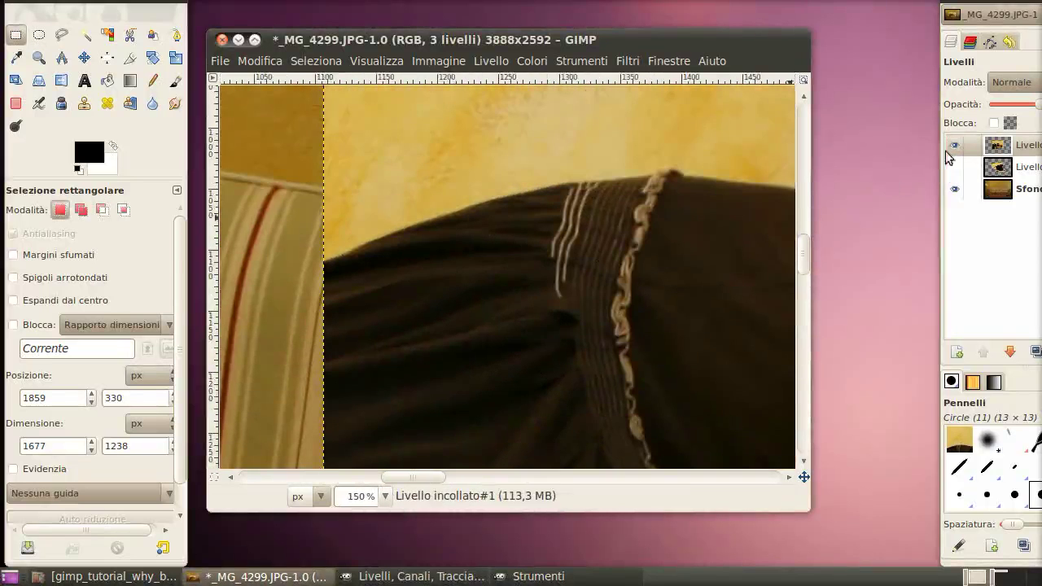
right_click(1029, 151)
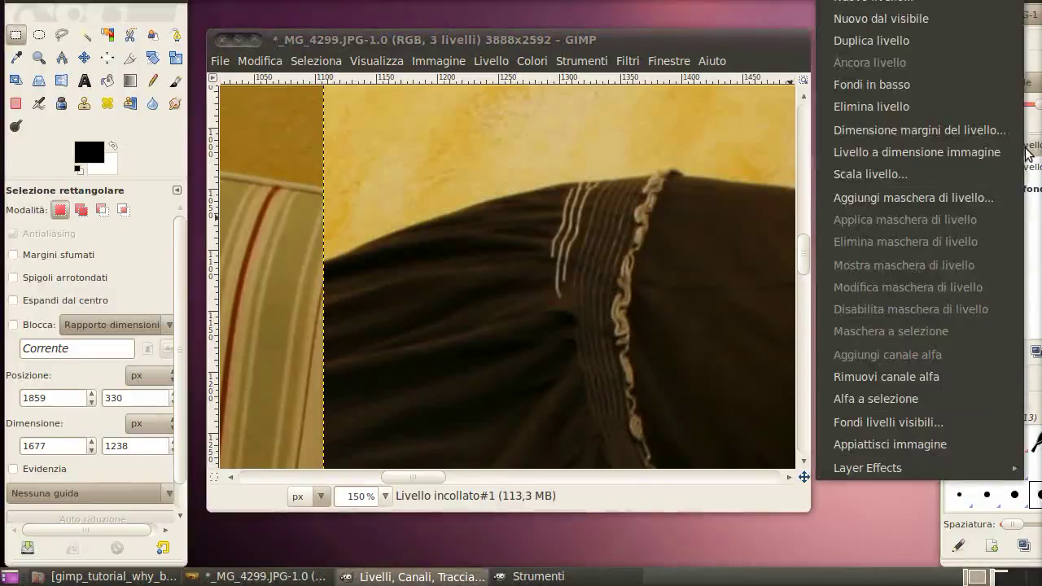
click(968, 196)
Confirm the mask and pick the Paintbrush with the soft Immagine brush
click(660, 400)
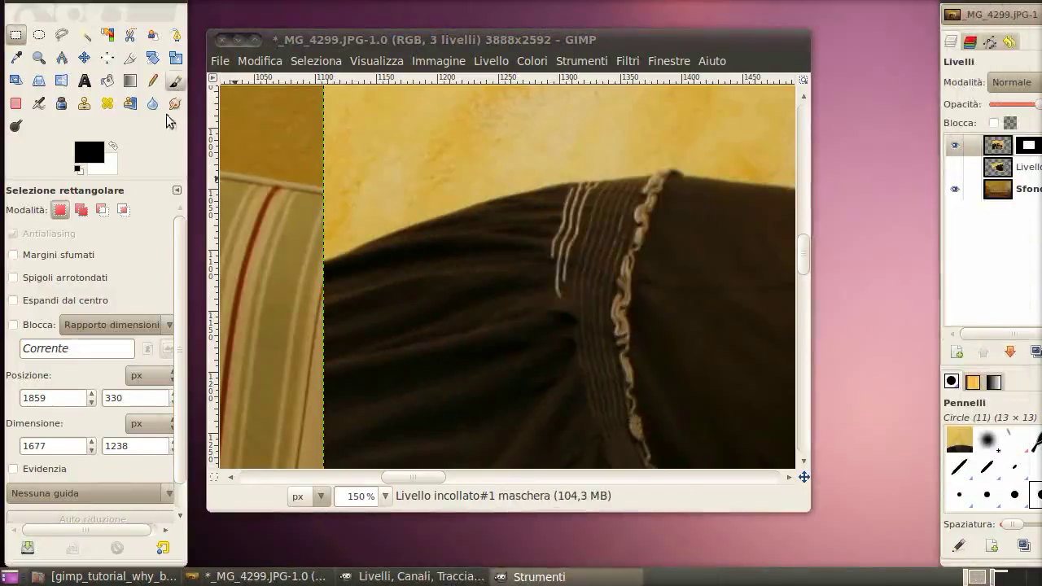
click(174, 81)
click(67, 259)
click(87, 285)
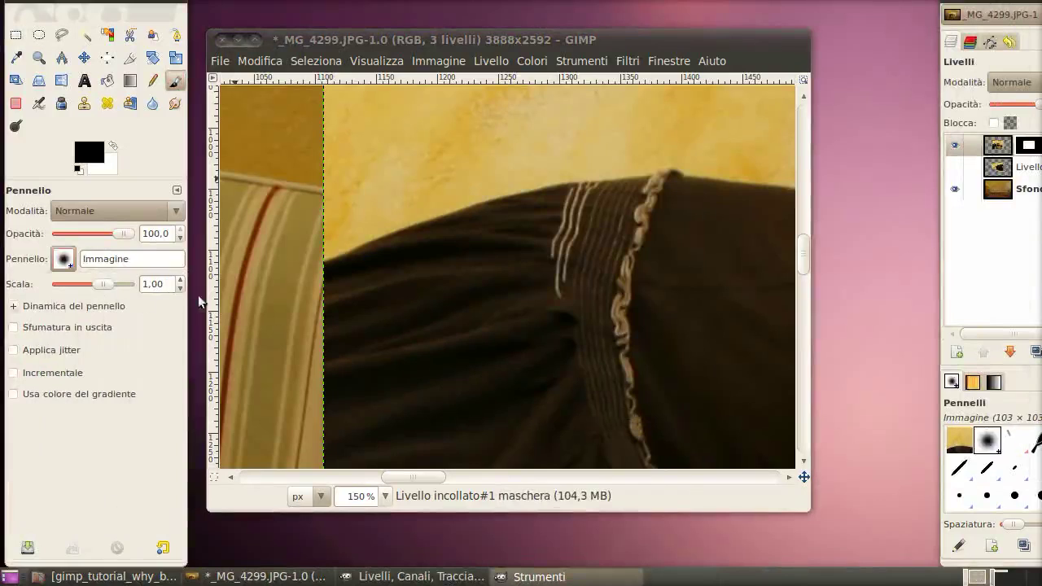
Paint black on the mask to hide the yellow wall above the skirt
mouse_move(330, 167)
mouse_down()
mouse_move(277, 192)
mouse_move(595, 111)
mouse_move(301, 215)
mouse_move(736, 108)
mouse_move(514, 151)
mouse_up()
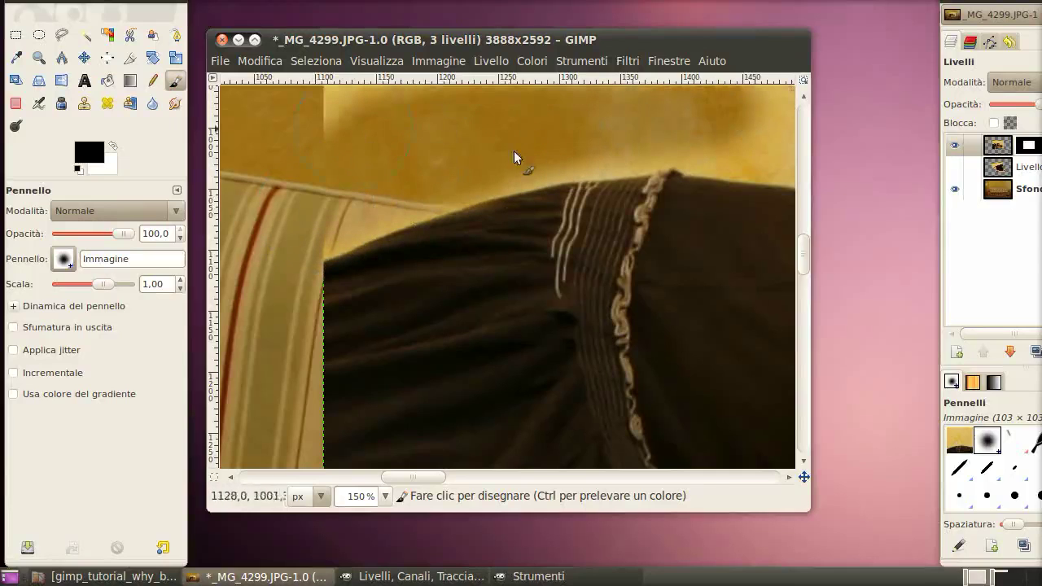
scroll(513, 150, up, 5)
scroll(514, 151, right, 3)
mouse_move(460, 243)
mouse_down()
mouse_move(704, 301)
mouse_move(662, 288)
mouse_up()
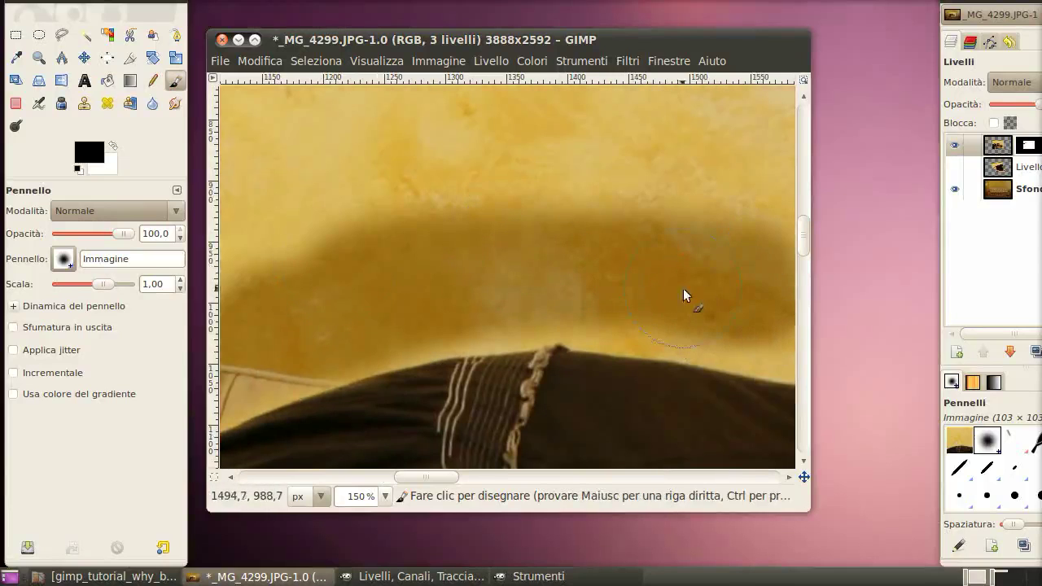
scroll(683, 289, right, 9)
scroll(683, 288, down, 2)
mouse_move(398, 214)
mouse_down()
mouse_move(514, 93)
mouse_move(524, 158)
mouse_move(670, 149)
mouse_move(682, 136)
mouse_up()
key(minus)
key(minus)
key(minus)
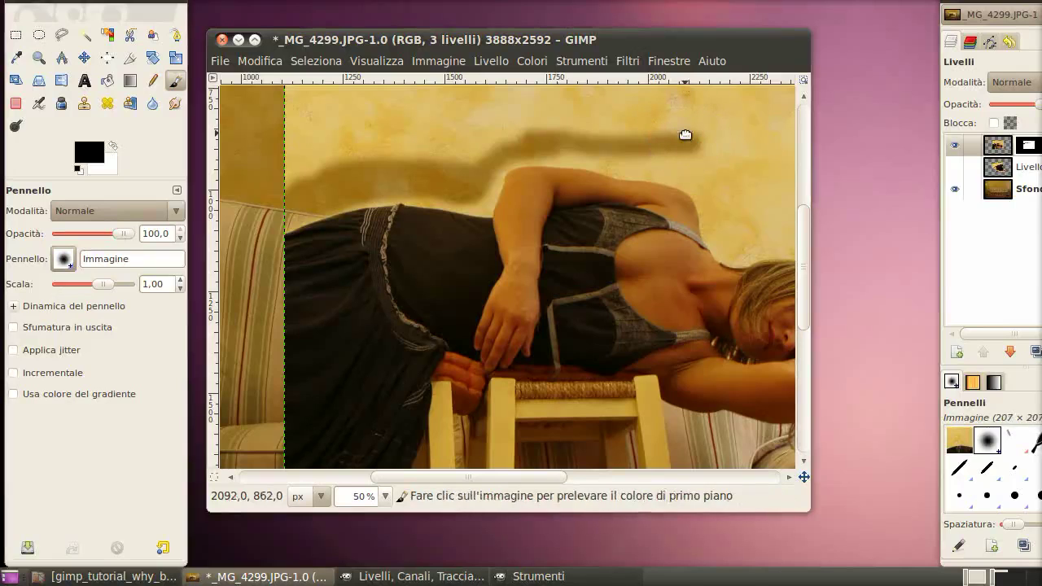
double_click(370, 39)
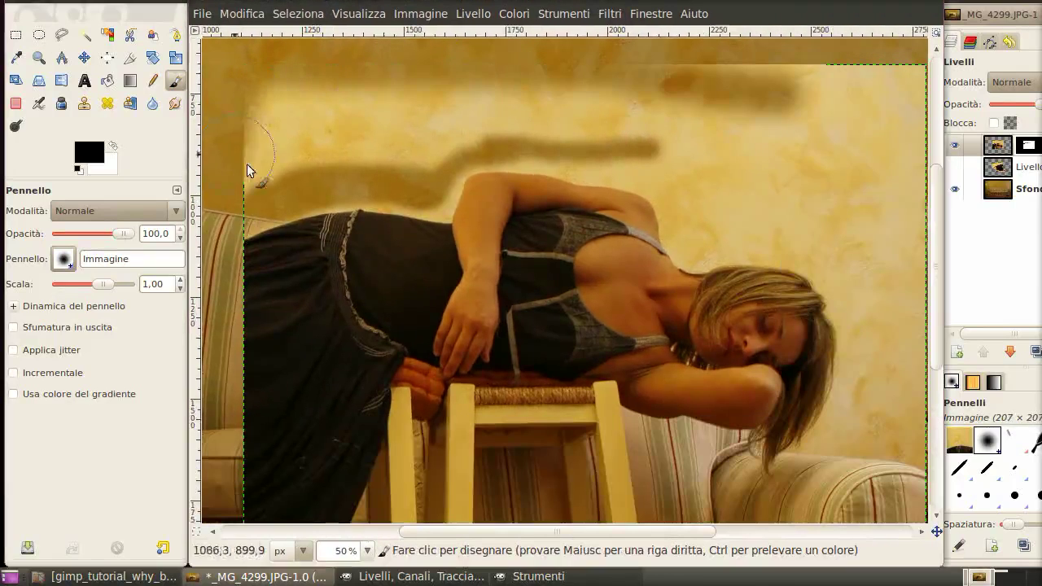
Mask out the light wall band and the halo around the woman's head and shoulder
mouse_move(314, 79)
mouse_down()
mouse_move(214, 131)
mouse_move(281, 155)
mouse_move(452, 136)
mouse_move(762, 181)
mouse_move(665, 82)
mouse_move(907, 81)
mouse_move(903, 123)
mouse_up()
scroll(903, 123, right, 3)
mouse_move(774, 298)
mouse_down()
mouse_move(774, 465)
mouse_move(722, 444)
mouse_move(635, 204)
mouse_move(533, 143)
mouse_move(719, 228)
mouse_move(710, 109)
mouse_move(778, 297)
mouse_up()
drag(464, 135, 628, 220)
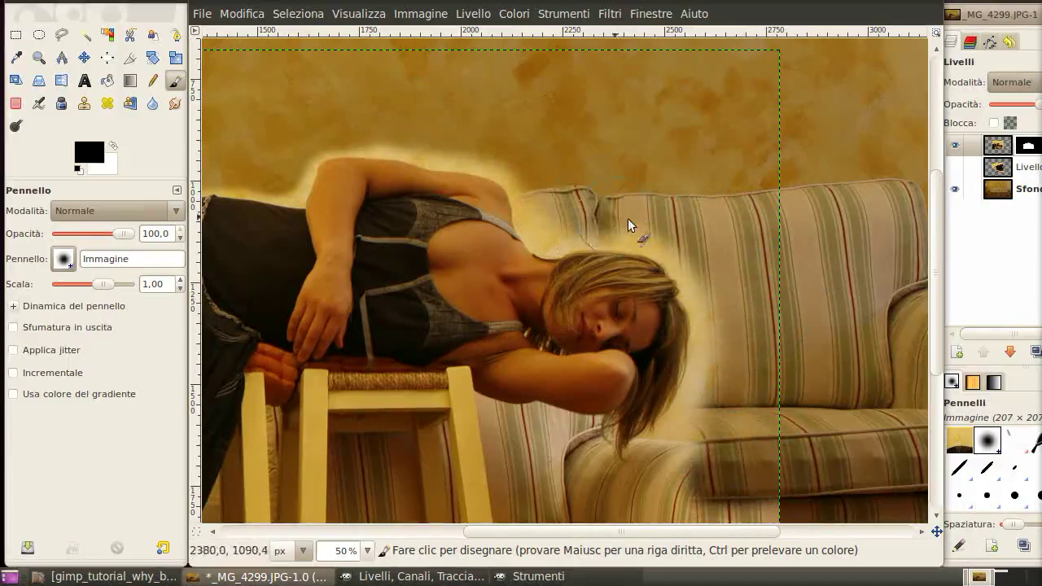
drag(720, 285, 744, 442)
scroll(744, 442, down, 5)
mouse_move(826, 278)
mouse_down()
mouse_move(766, 180)
mouse_move(641, 306)
mouse_move(308, 322)
mouse_move(317, 242)
mouse_move(461, 183)
mouse_move(380, 263)
mouse_move(496, 244)
mouse_move(473, 263)
mouse_move(505, 194)
mouse_up()
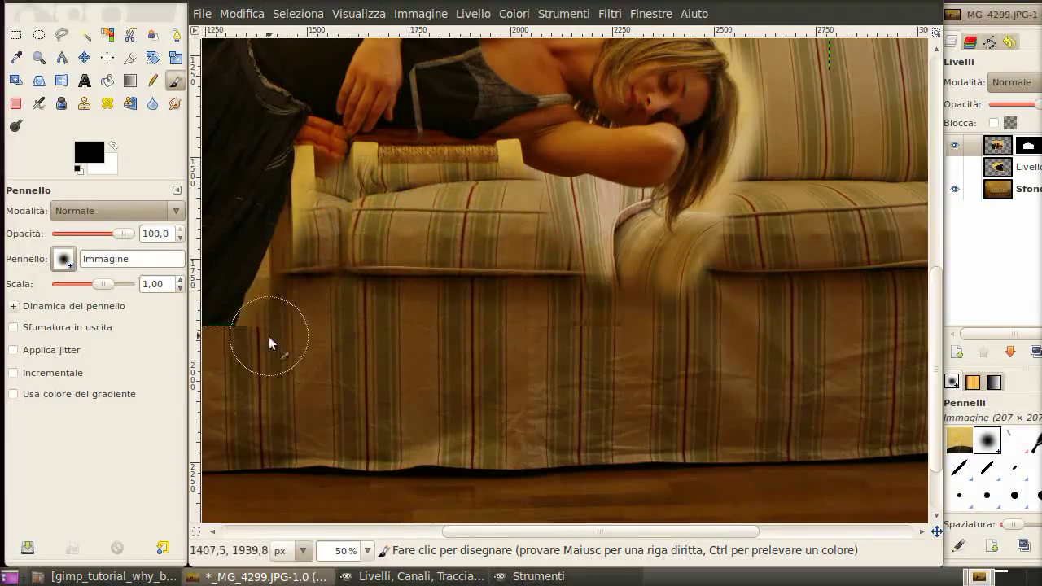
Mask the lower skirt so the sofa cushion shows through
scroll(595, 361, left, 5)
scroll(595, 361, up, 1)
mouse_move(595, 360)
mouse_down()
mouse_move(521, 302)
mouse_move(495, 337)
mouse_move(484, 162)
mouse_move(607, 330)
mouse_move(656, 291)
mouse_up()
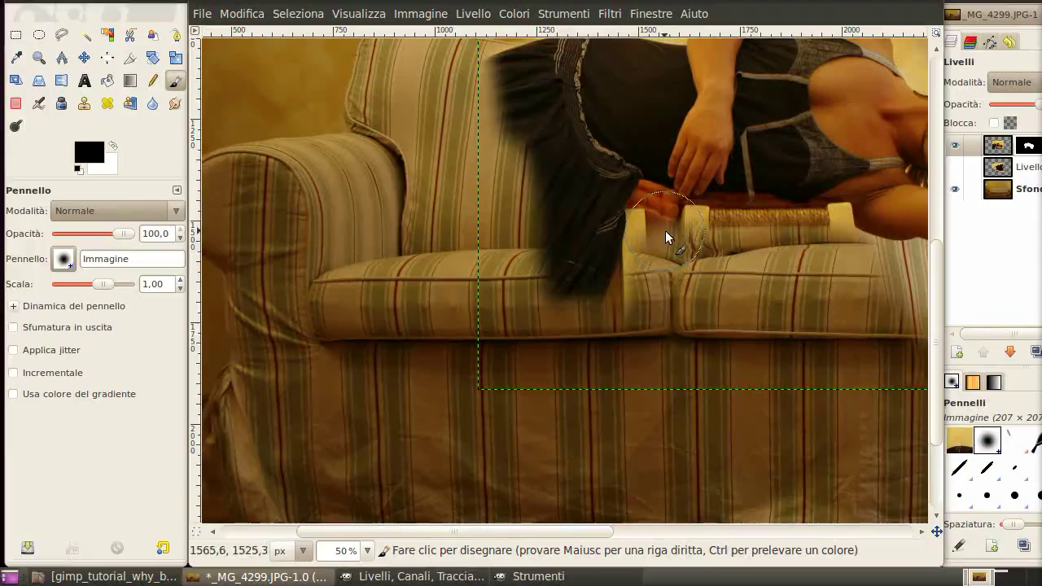
scroll(600, 384, up, 5)
scroll(540, 298, up, 2)
With a smaller brush, mask away the light halo along the arm and shoulder edge
ctrl+scroll(540, 298, up, 5)
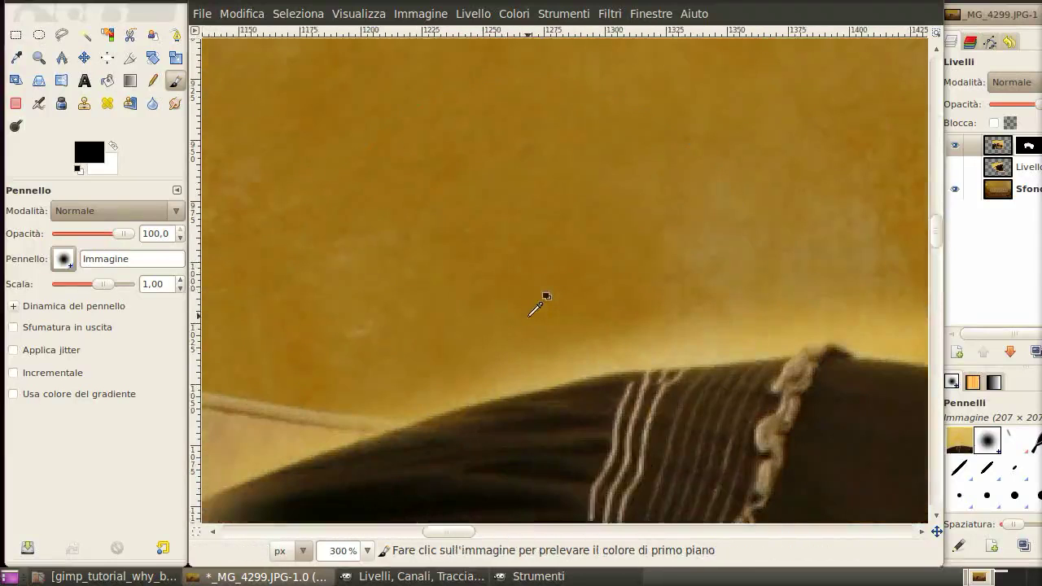
ctrl+scroll(535, 309, down, 2)
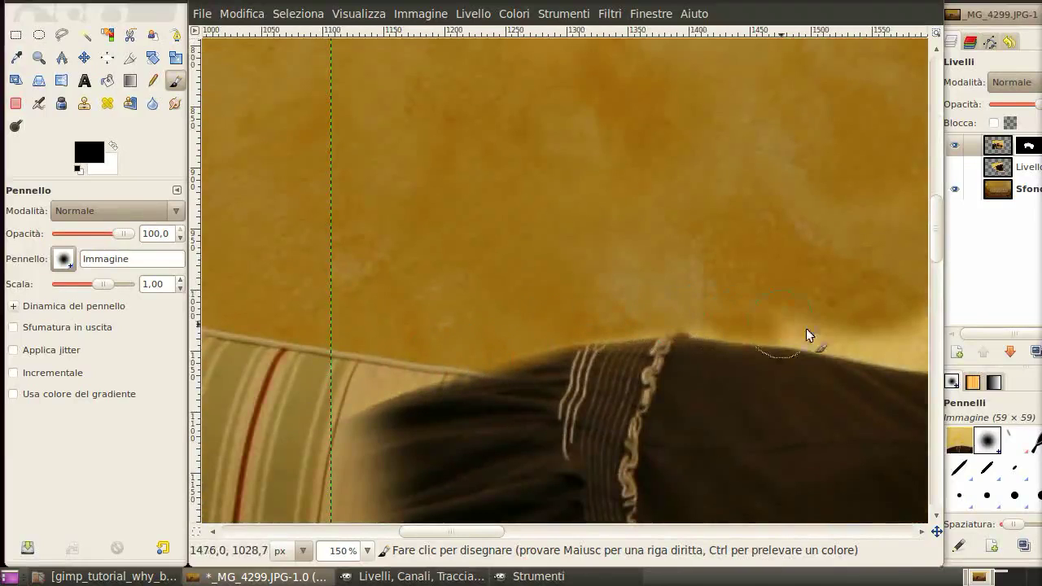
drag(806, 328, 537, 283)
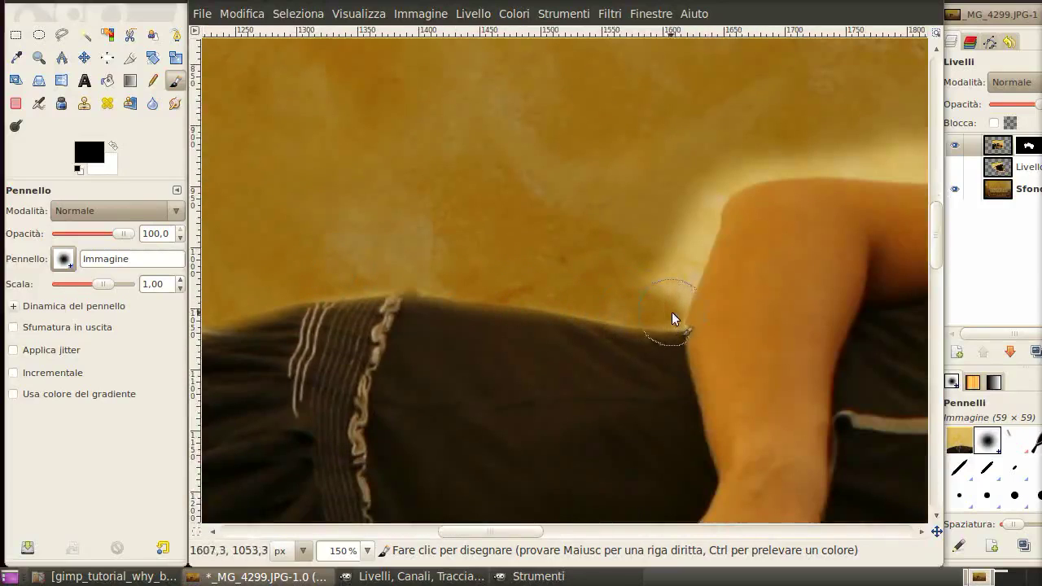
drag(688, 207, 644, 285)
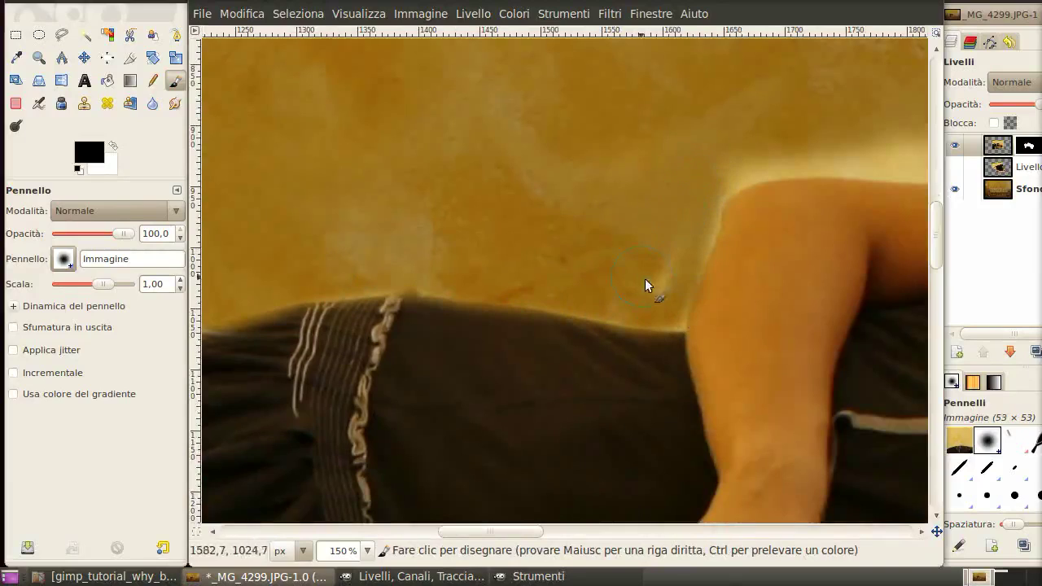
key(bracketleft)
key(bracketleft)
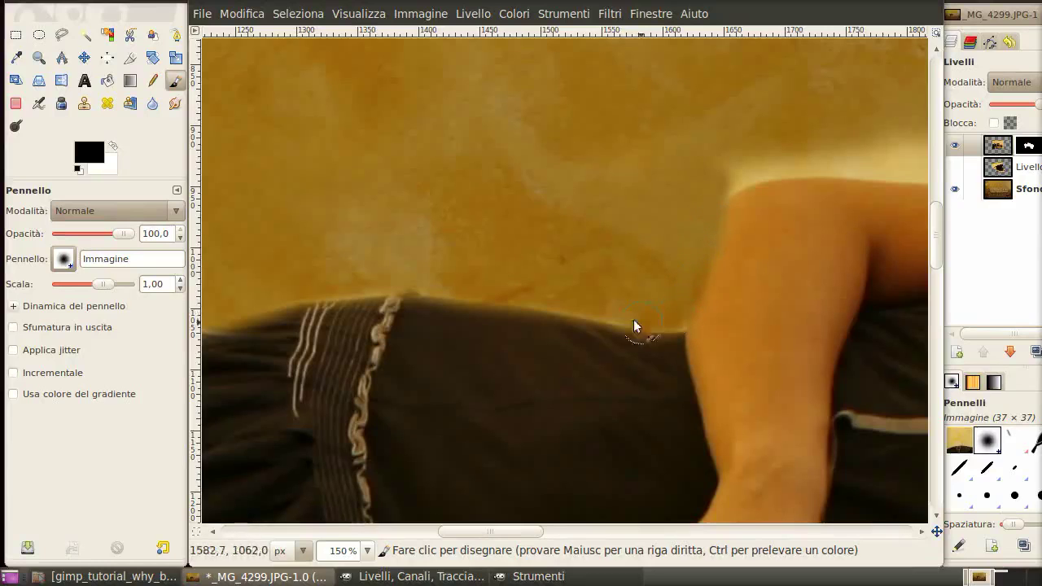
scroll(779, 204, up, 2)
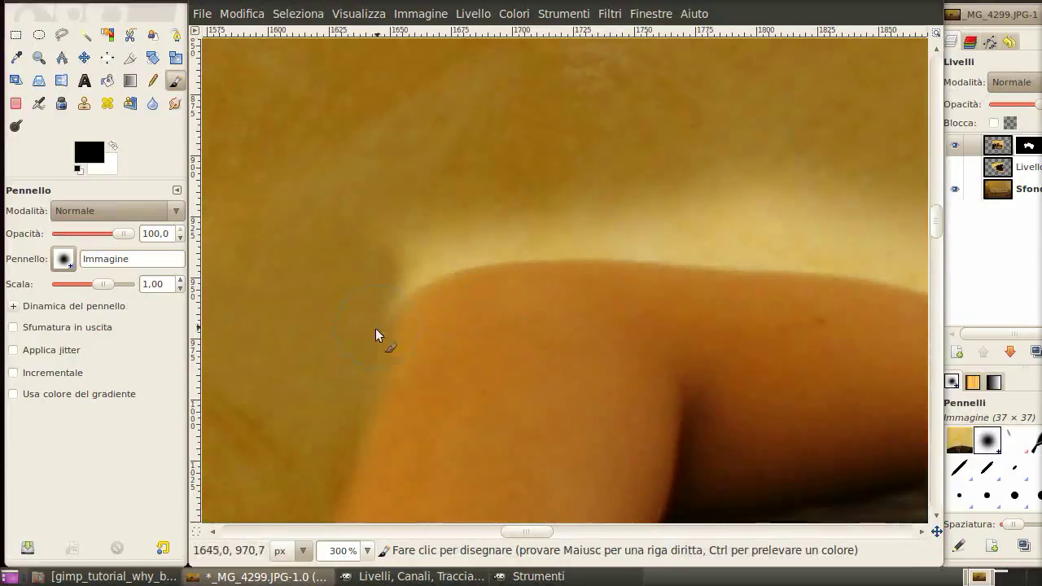
mouse_move(395, 283)
mouse_down()
mouse_move(525, 247)
mouse_move(852, 258)
mouse_move(343, 245)
mouse_up()
scroll(343, 244, right, 5)
mouse_move(317, 163)
mouse_down()
mouse_move(390, 194)
mouse_move(621, 176)
mouse_move(772, 245)
mouse_move(440, 236)
mouse_move(516, 244)
mouse_move(735, 304)
mouse_up()
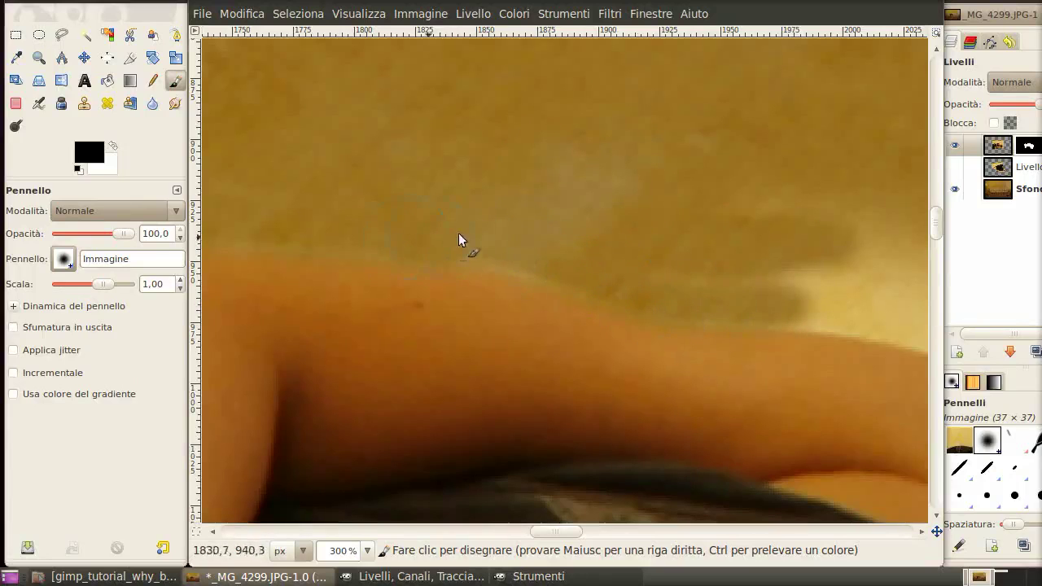
scroll(458, 239, right, 10)
scroll(385, 138, down, 5)
scroll(456, 244, left, 10)
scroll(455, 245, down, 10)
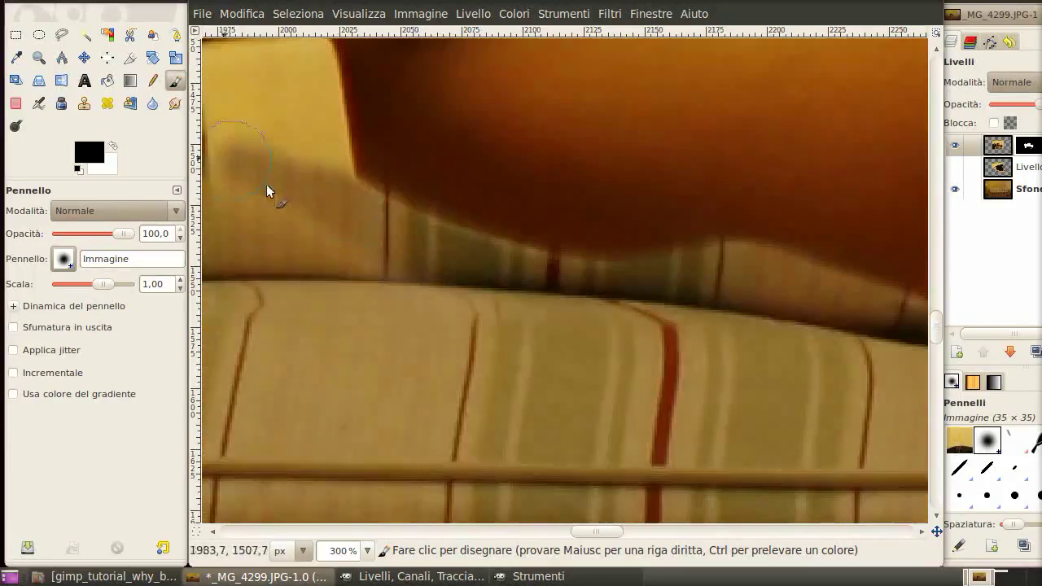
Mask out the wicker box under the woman to reveal striped fabric
scroll(488, 366, left, 2)
scroll(489, 367, up, 2)
mouse_move(405, 295)
mouse_down()
mouse_move(309, 268)
mouse_move(365, 268)
mouse_move(465, 390)
mouse_move(376, 448)
mouse_up()
scroll(767, 291, left, 5)
scroll(767, 353, down, 2)
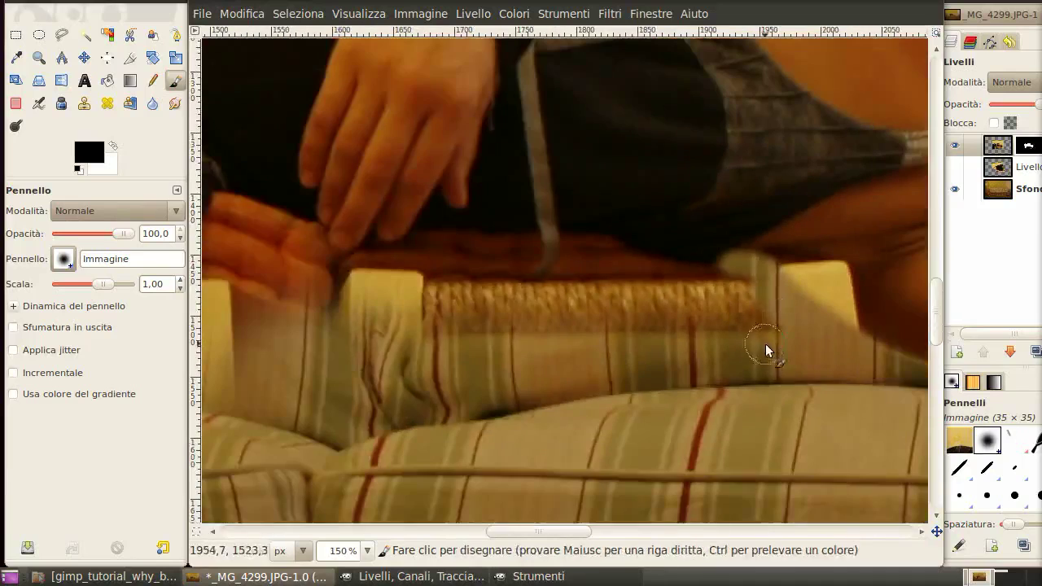
scroll(553, 268, left, 5)
With a smaller brush, paint over the reddish stain and dark shadow on the cushion
key(bracketleft)
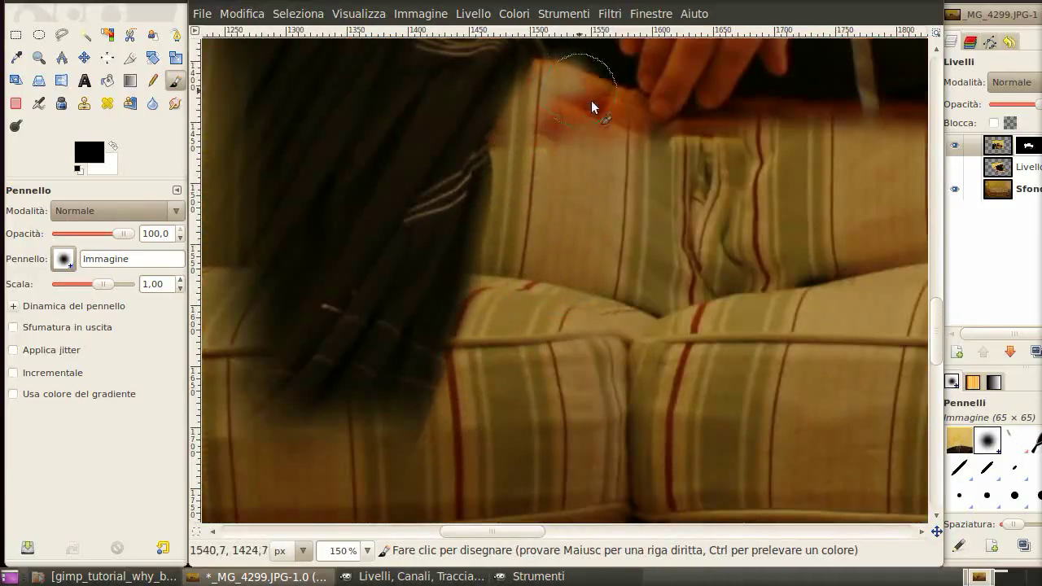
scroll(553, 110, up, 2)
scroll(599, 316, up, 5)
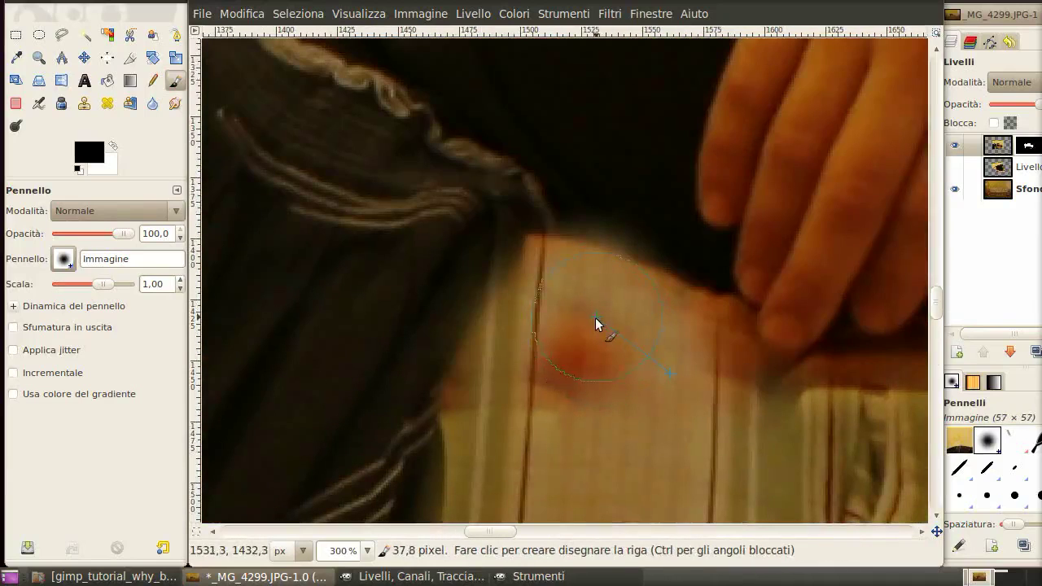
key(bracketleft)
key(bracketleft)
key(bracketleft)
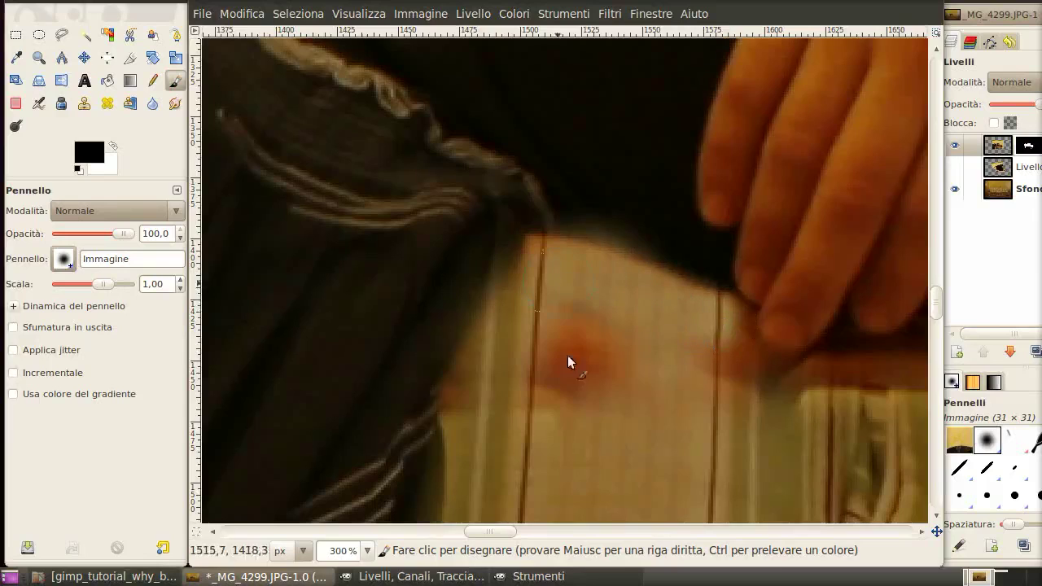
mouse_move(567, 355)
mouse_down()
mouse_move(630, 387)
mouse_move(738, 314)
mouse_move(774, 354)
mouse_move(825, 358)
mouse_up()
key(bracketleft)
key(bracketleft)
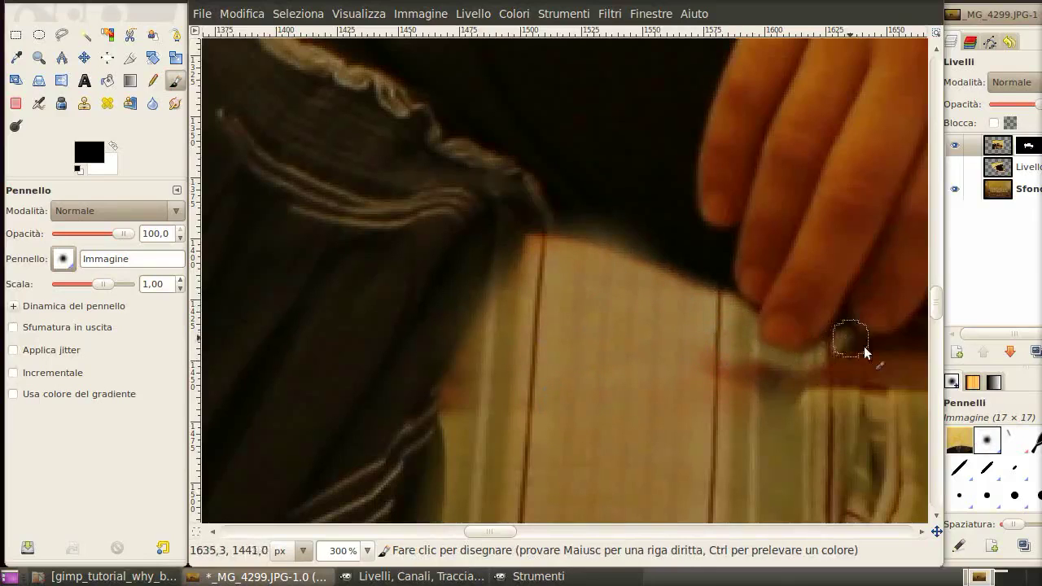
scroll(865, 354, right, 5)
ctrl+scroll(737, 418, down, 1)
scroll(812, 384, right, 5)
drag(449, 271, 631, 268)
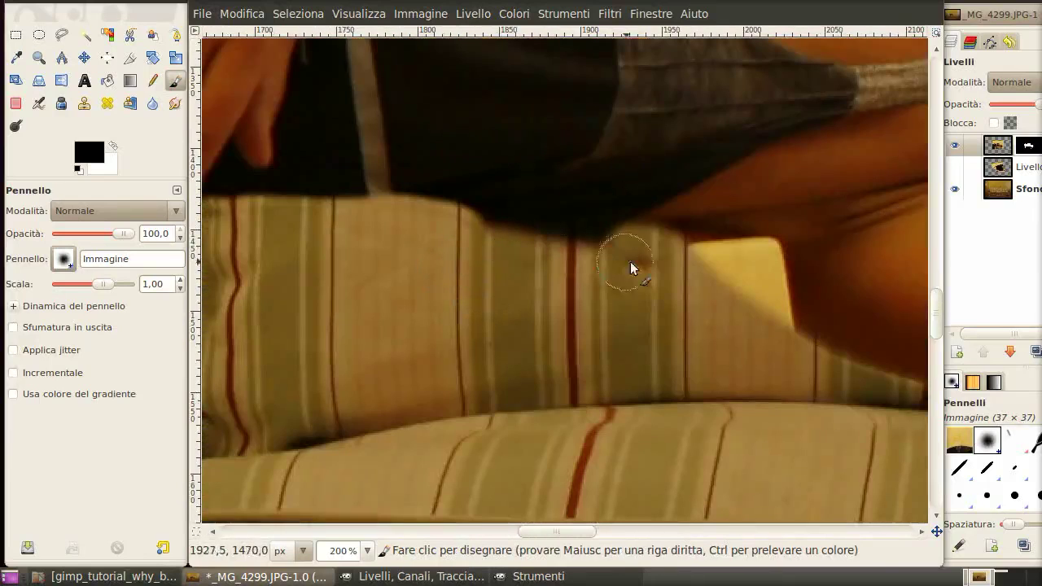
scroll(720, 396, left, 5)
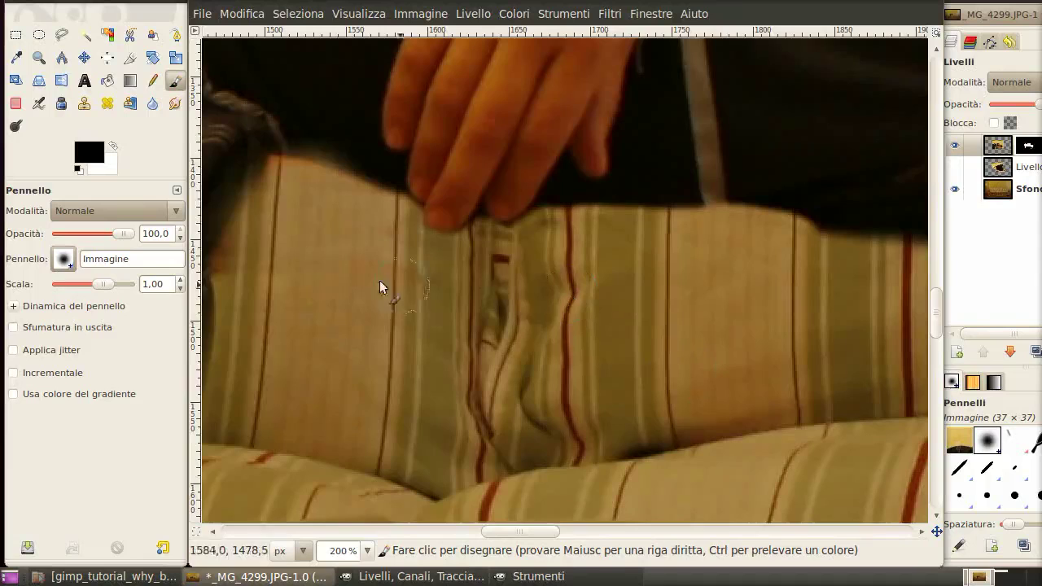
scroll(499, 275, left, 3)
key(x)
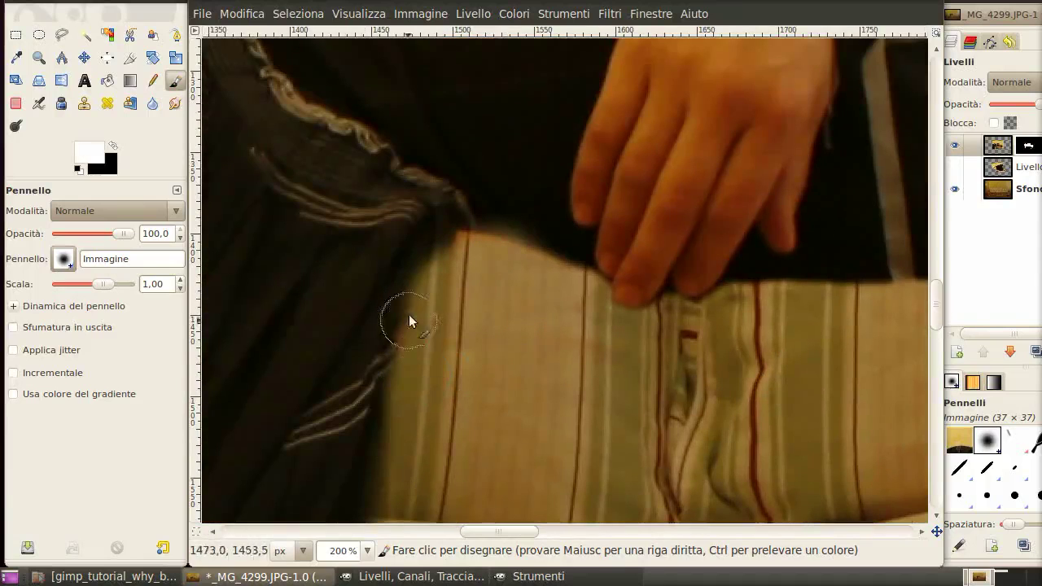
scroll(383, 279, down, 3)
Clone striped fabric from beside the yellow corner over the yellow block
key(c)
ctrl+scroll(675, 302, up, 1)
ctrl+click(674, 297)
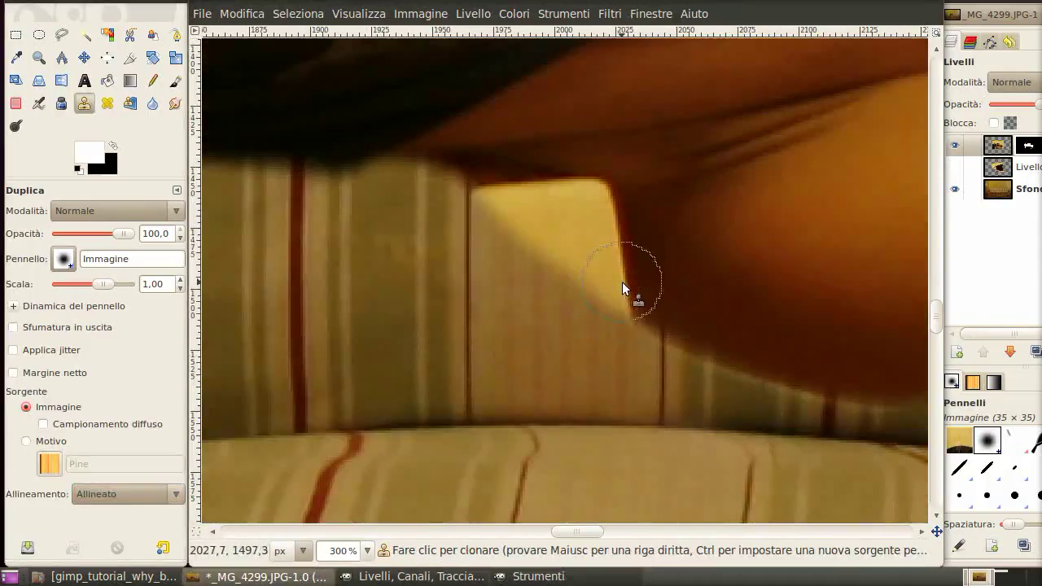
key(ctrl)
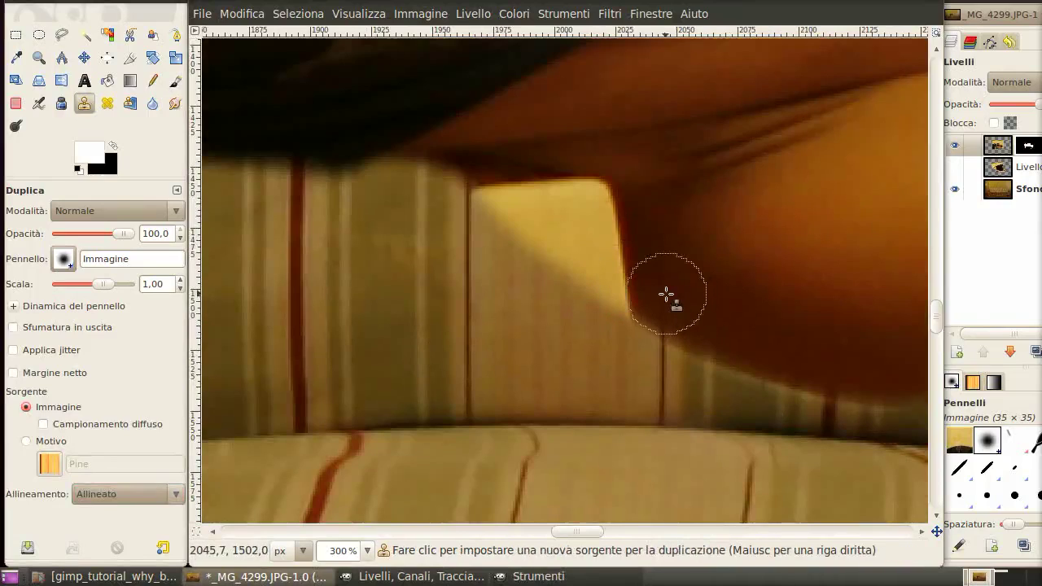
ctrl+click(666, 294)
drag(652, 287, 619, 252)
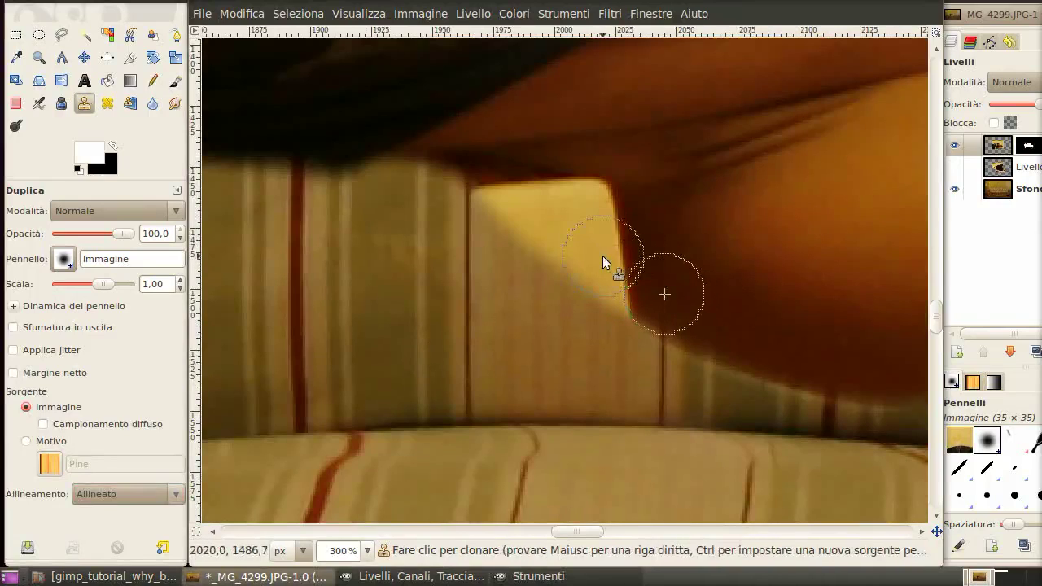
mouse_move(659, 302)
mouse_down()
mouse_move(623, 284)
mouse_move(605, 213)
mouse_move(628, 274)
mouse_move(614, 279)
mouse_move(576, 203)
mouse_move(548, 195)
mouse_move(554, 220)
mouse_move(621, 284)
mouse_move(613, 252)
mouse_move(501, 189)
mouse_move(659, 302)
mouse_move(517, 198)
mouse_move(620, 279)
mouse_up()
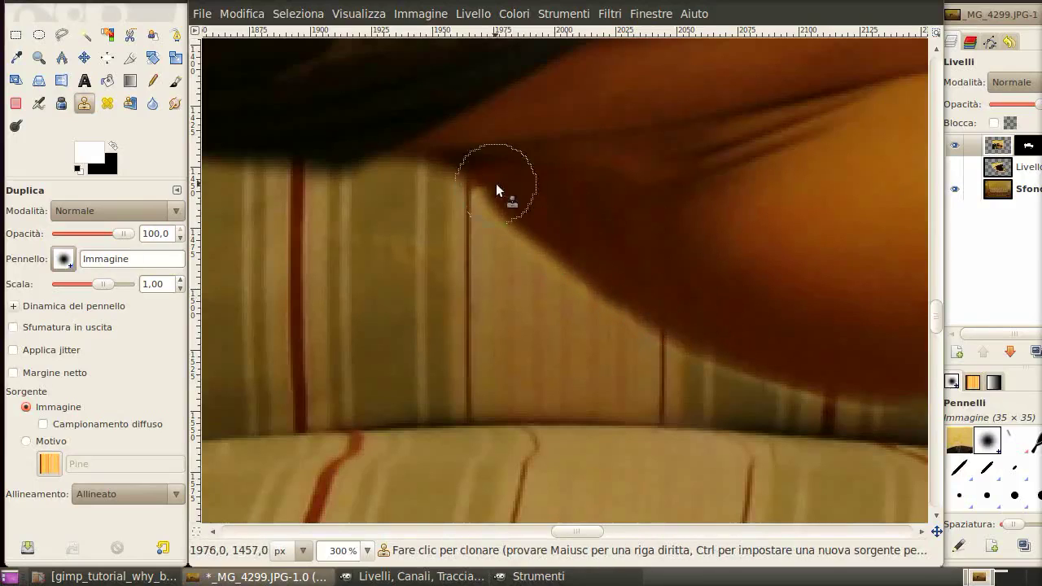
Return to the layer mask with default colours and the Paintbrush
click(1028, 149)
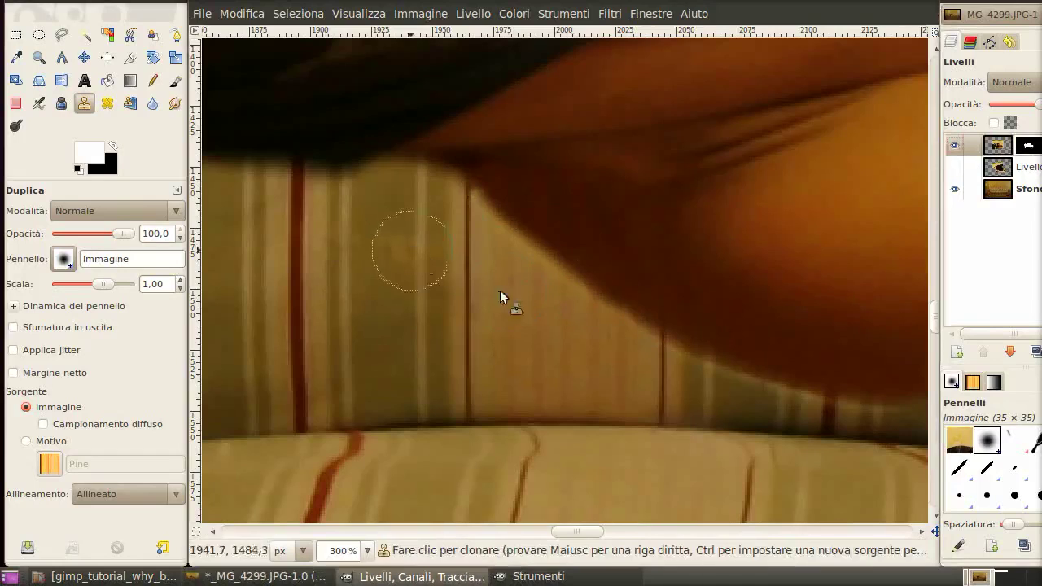
key(d)
key(p)
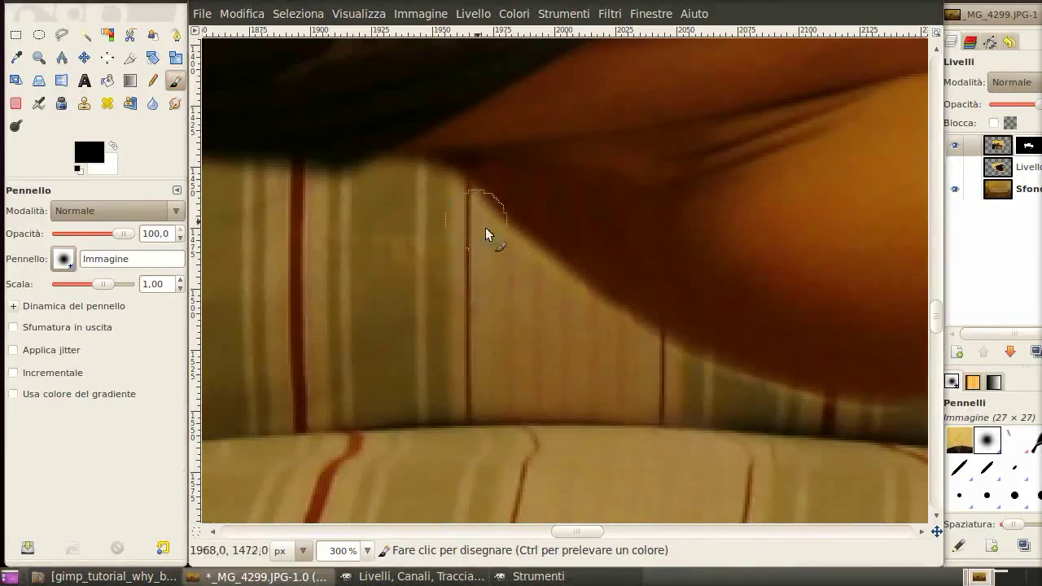
Apply the layer mask, then mask out the wall and sofa bottom around the pasted legs
scroll(731, 397, down, 6)
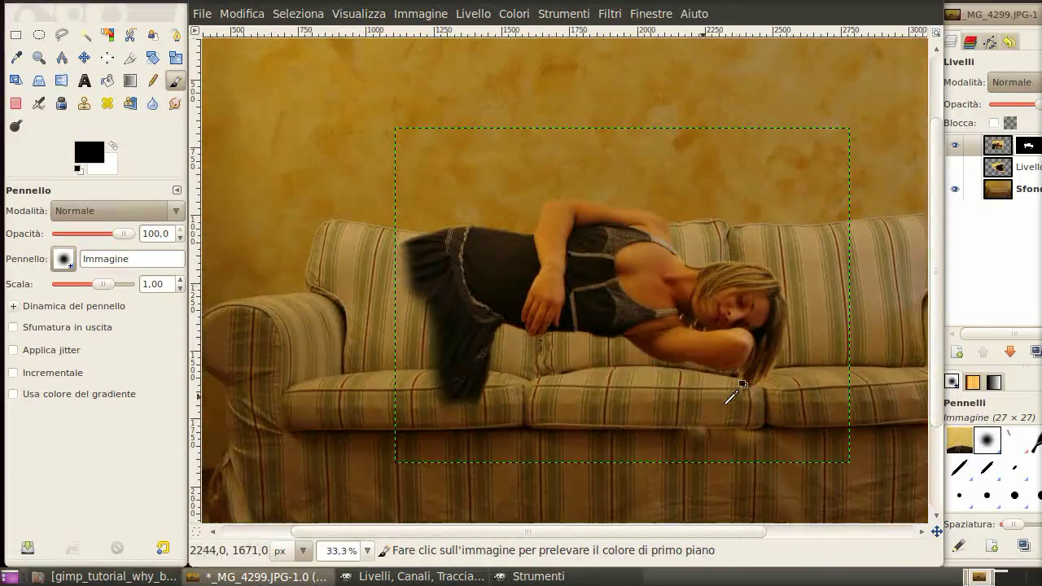
right_click(965, 146)
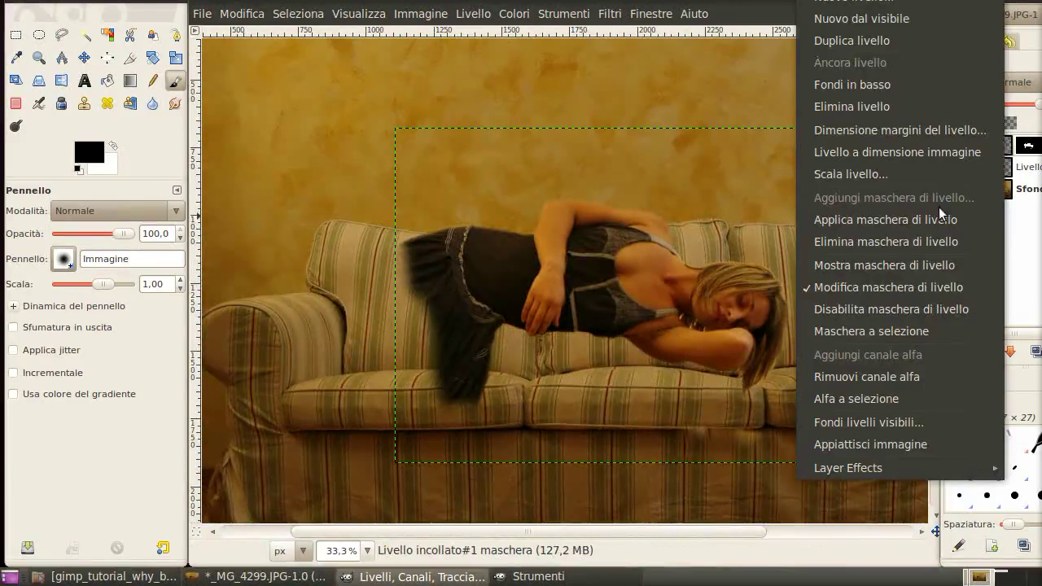
click(934, 216)
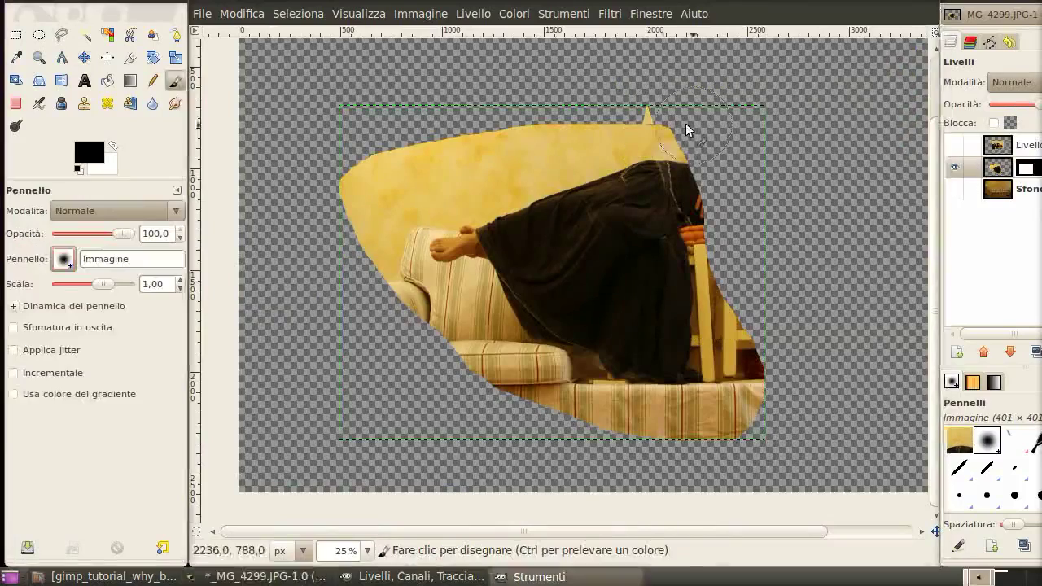
mouse_move(685, 123)
mouse_down()
mouse_move(376, 165)
mouse_move(336, 242)
mouse_move(399, 204)
mouse_move(442, 306)
mouse_up()
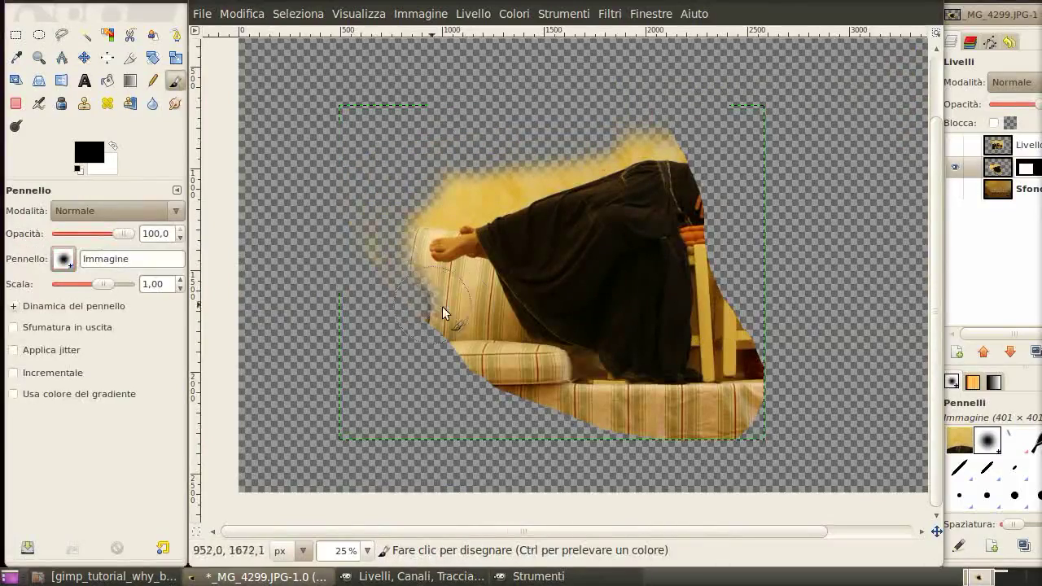
drag(505, 389, 336, 274)
mouse_move(570, 409)
mouse_down()
mouse_move(756, 360)
mouse_move(726, 285)
mouse_move(671, 411)
mouse_move(504, 356)
mouse_up()
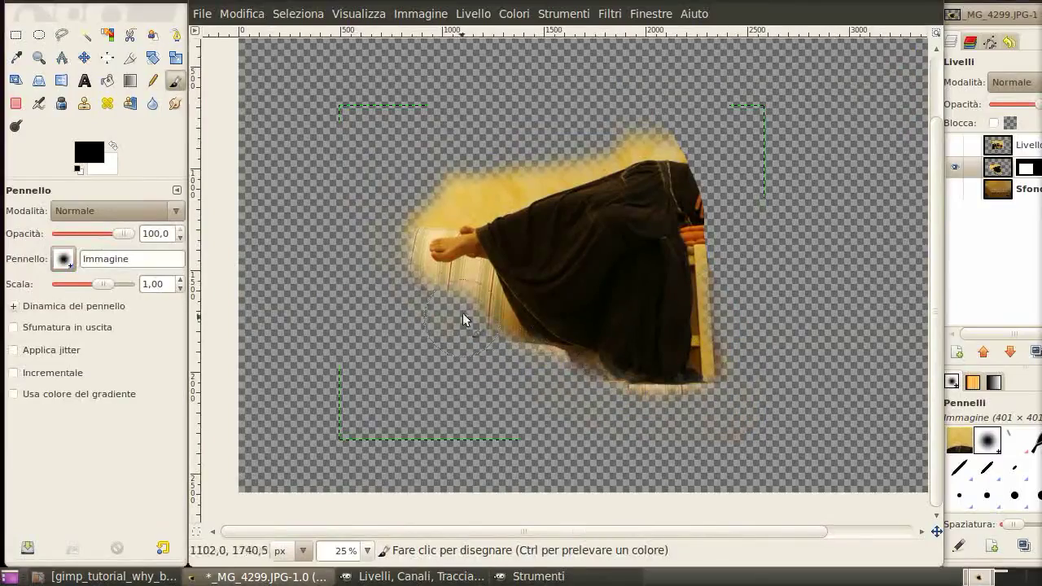
With a smaller brush, mask away the glow and sofa strip along the dress edge
ctrl+scroll(529, 236, up, 3)
scroll(489, 203, up, 2)
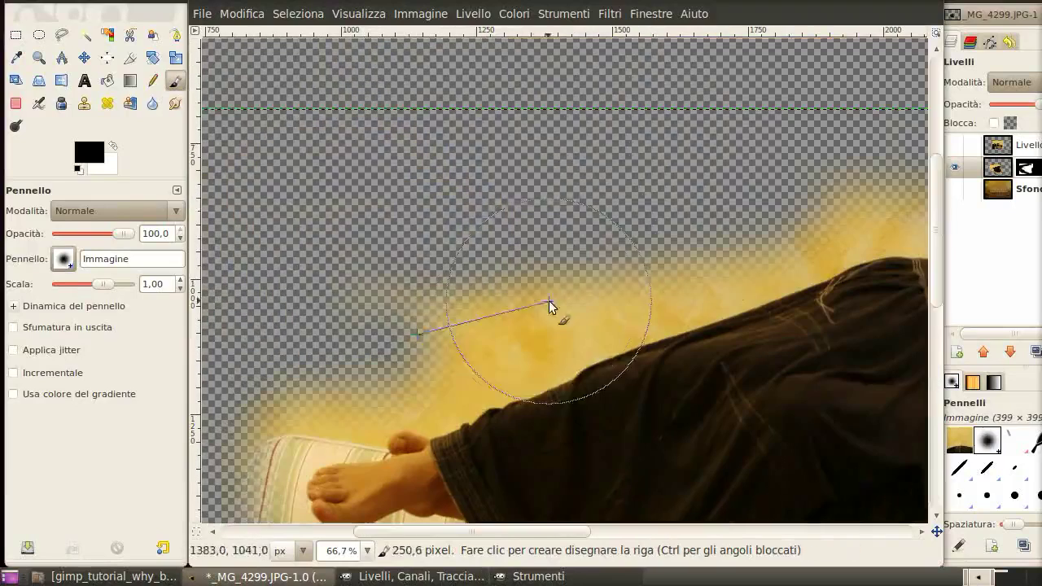
key(bracketleft)
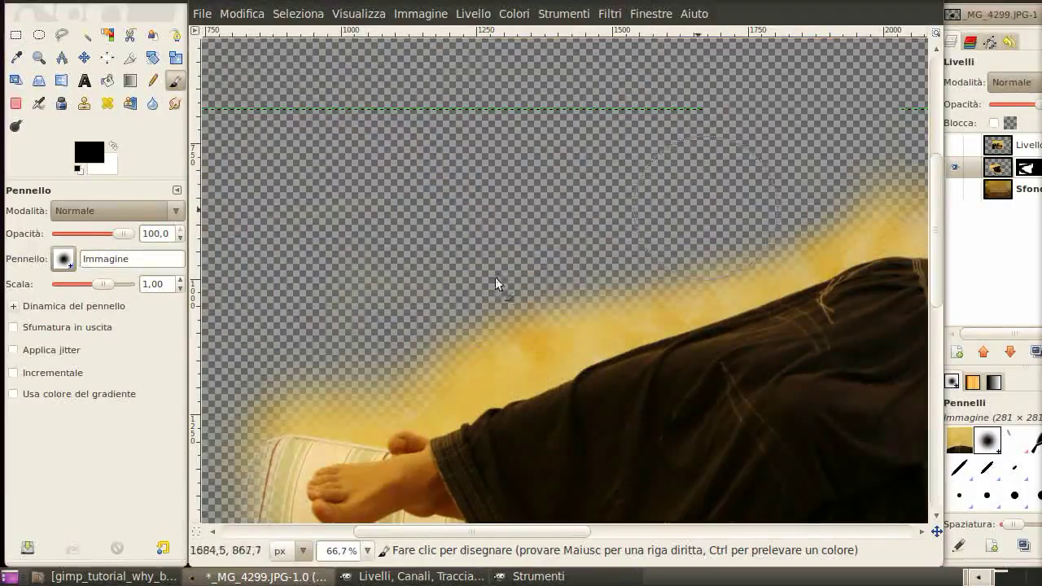
mouse_move(495, 277)
mouse_down()
mouse_move(479, 322)
mouse_move(846, 190)
mouse_up()
key(bracketleft)
scroll(623, 259, down, 5)
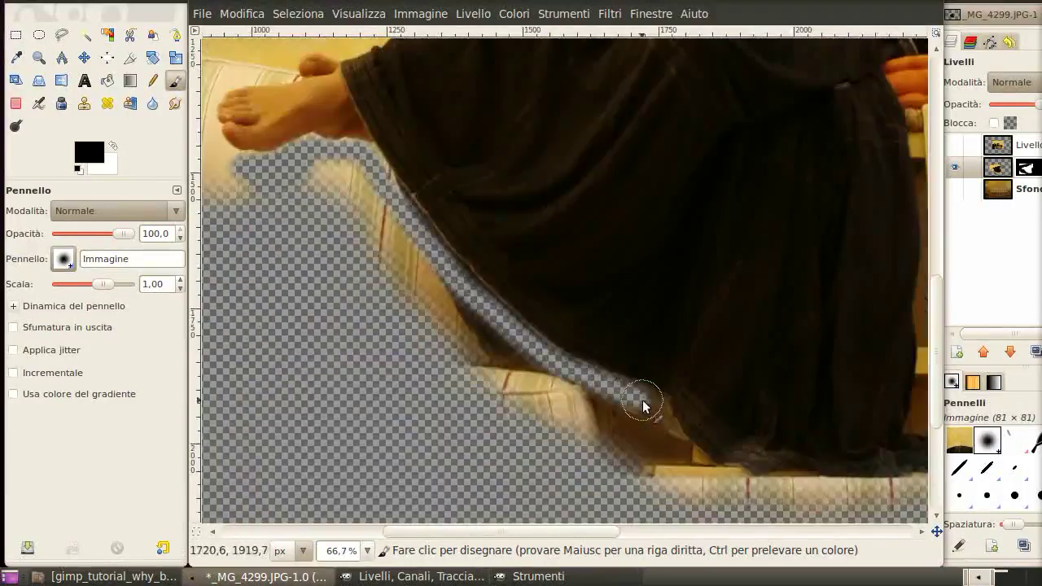
drag(642, 405, 710, 479)
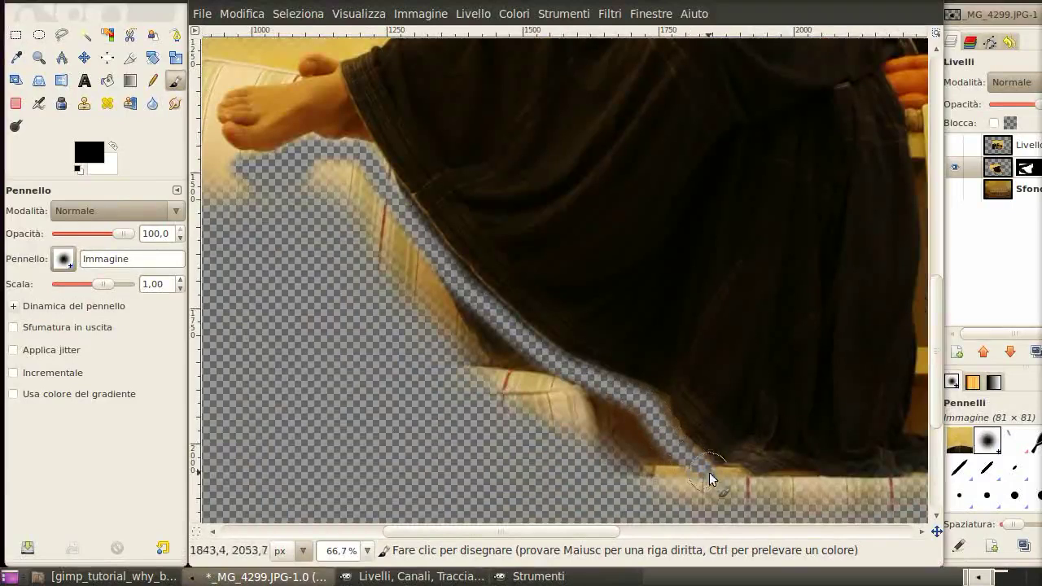
mouse_move(555, 405)
mouse_down()
mouse_move(595, 444)
mouse_move(387, 276)
mouse_move(529, 381)
mouse_move(405, 263)
mouse_up()
key(bracketright)
key(bracketright)
shift+click(698, 494)
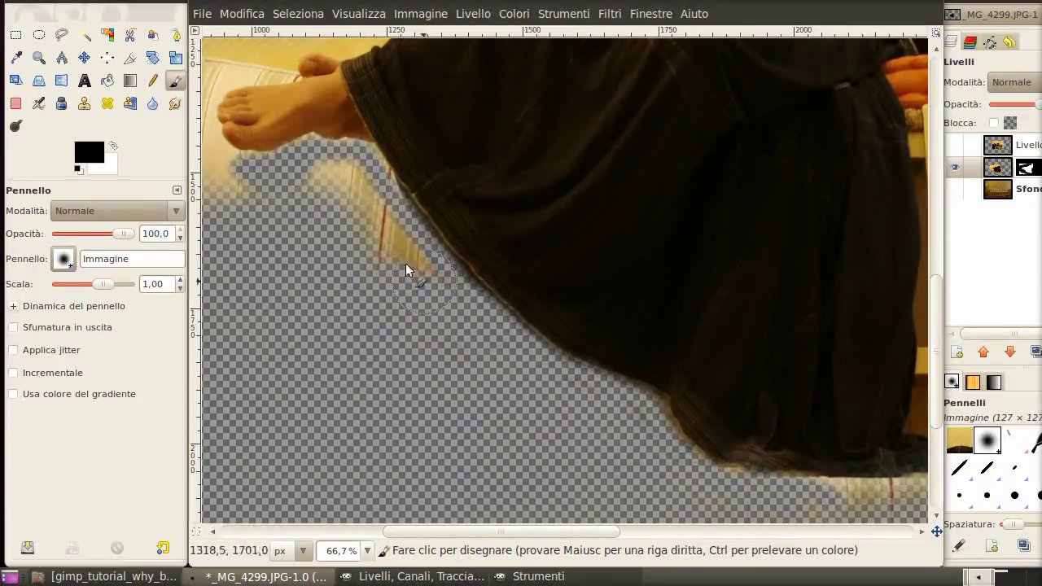
Mask away the dark strip, stray strand, orange object and yellow box beside the figure
scroll(299, 222, up, 5)
scroll(317, 356, left, 3)
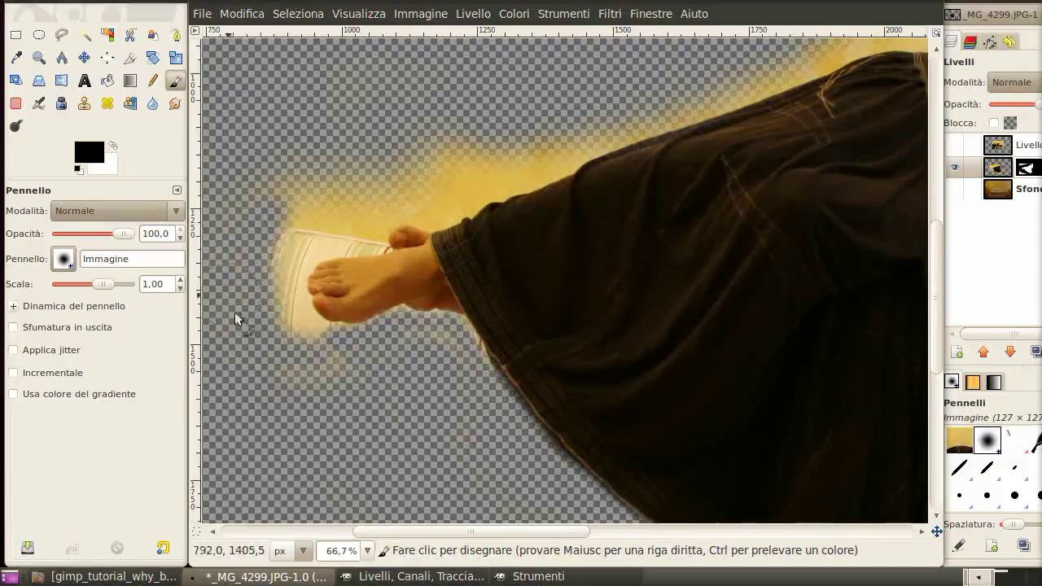
scroll(393, 255, up, 3)
scroll(289, 249, down, 2)
scroll(459, 309, up, 1)
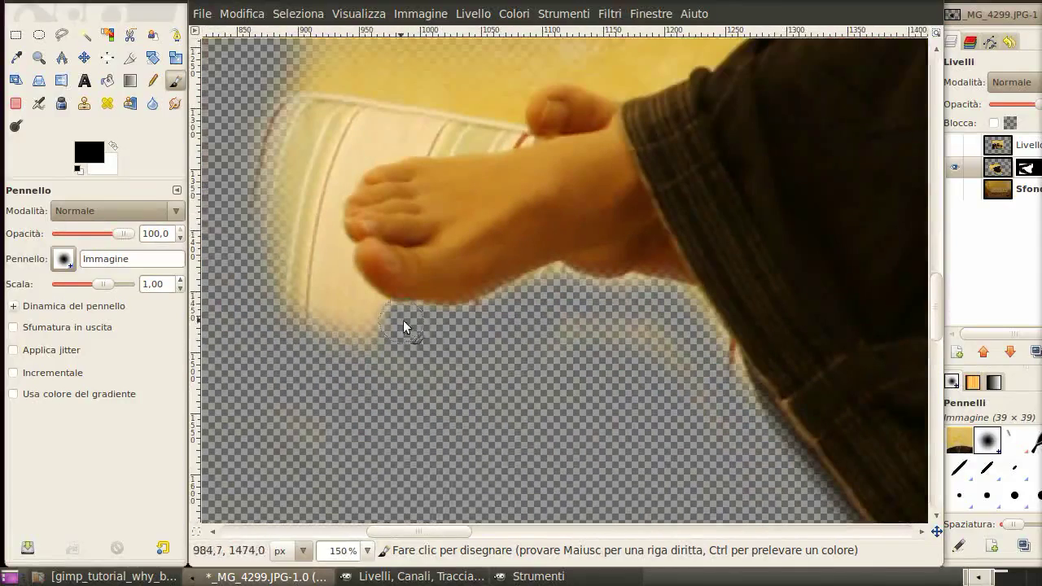
scroll(351, 287, right, 15)
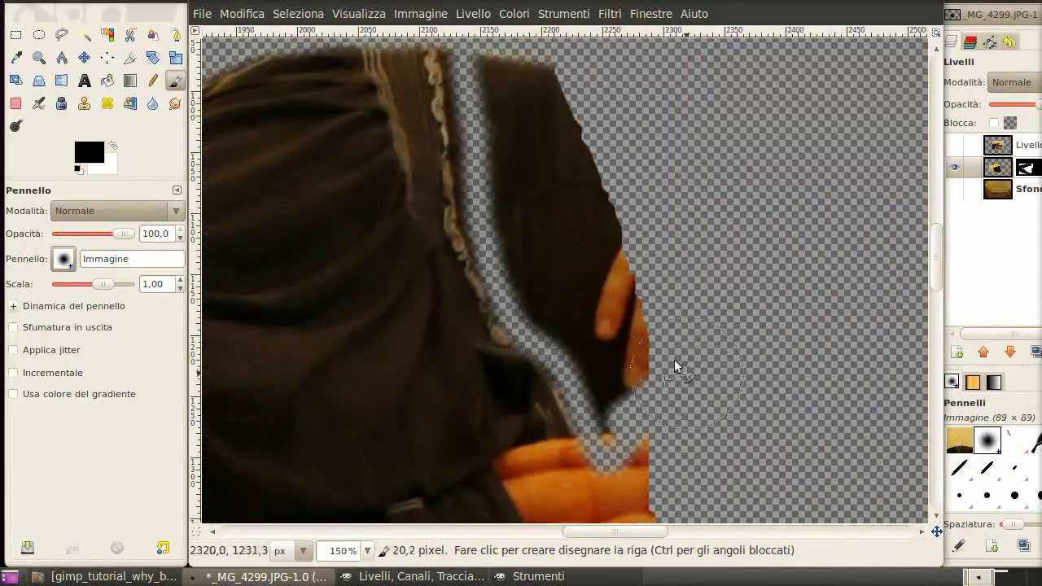
drag(511, 91, 572, 159)
mouse_move(518, 30)
mouse_down()
mouse_move(512, 146)
mouse_move(623, 437)
mouse_move(695, 445)
mouse_up()
scroll(694, 446, down, 5)
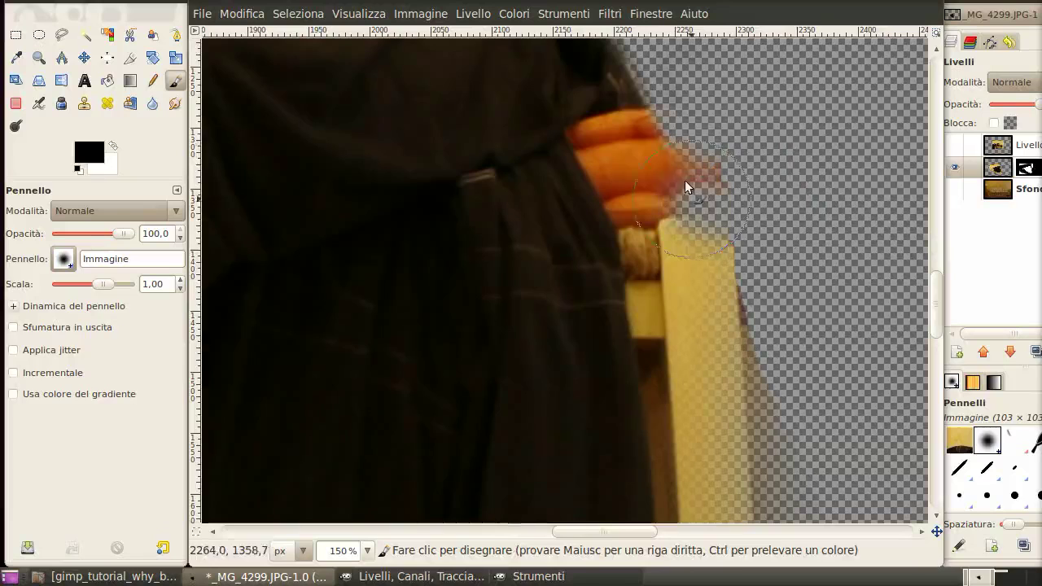
mouse_move(589, 138)
mouse_down()
mouse_move(642, 236)
mouse_move(632, 147)
mouse_up()
scroll(621, 162, down, 5)
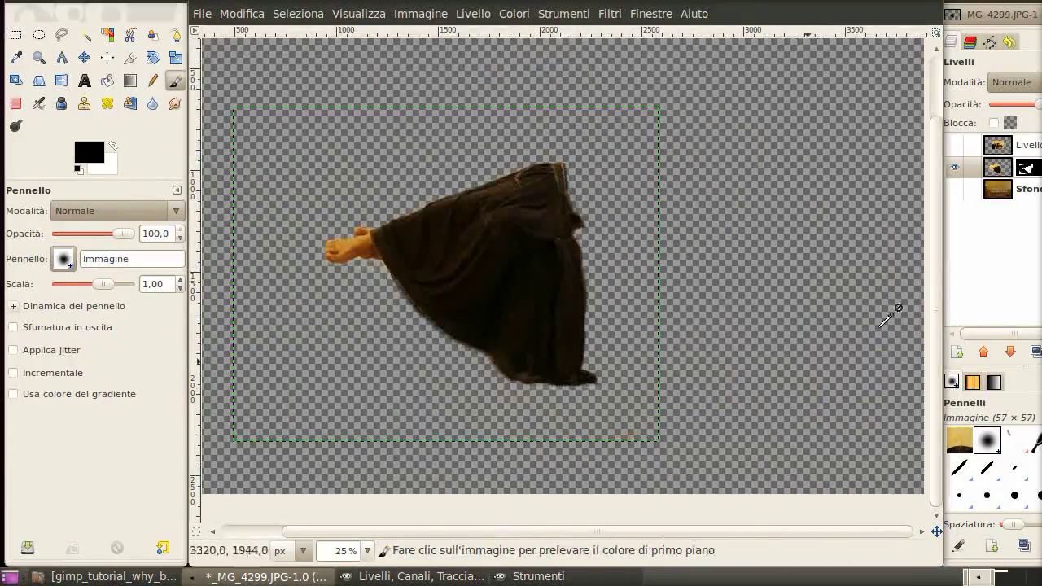
Set the upper body to 100% opacity, link the legs, show Sfondo, and nudge the woman into place
click(955, 145)
click(1009, 145)
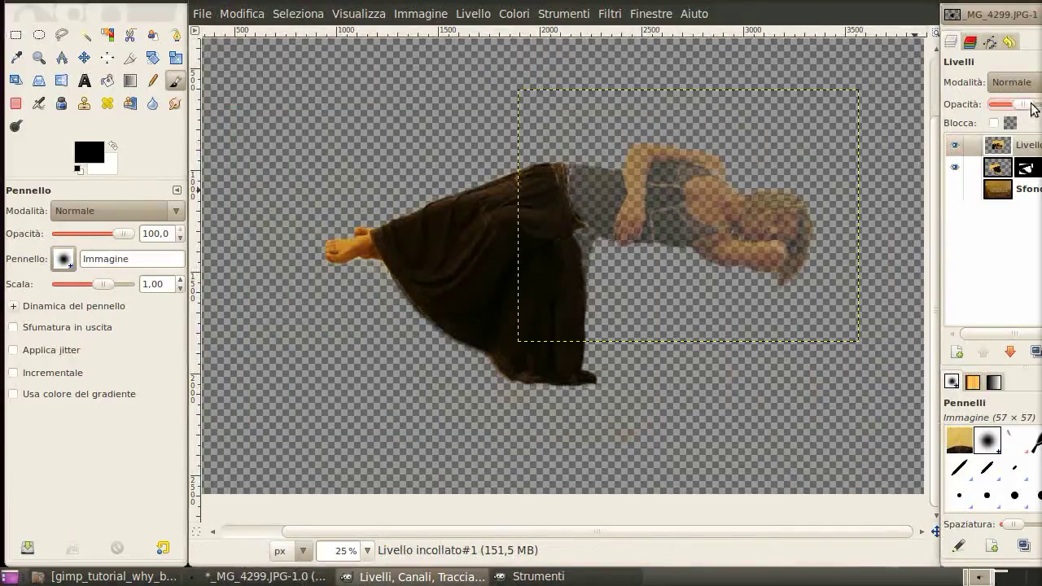
drag(1014, 105, 1039, 104)
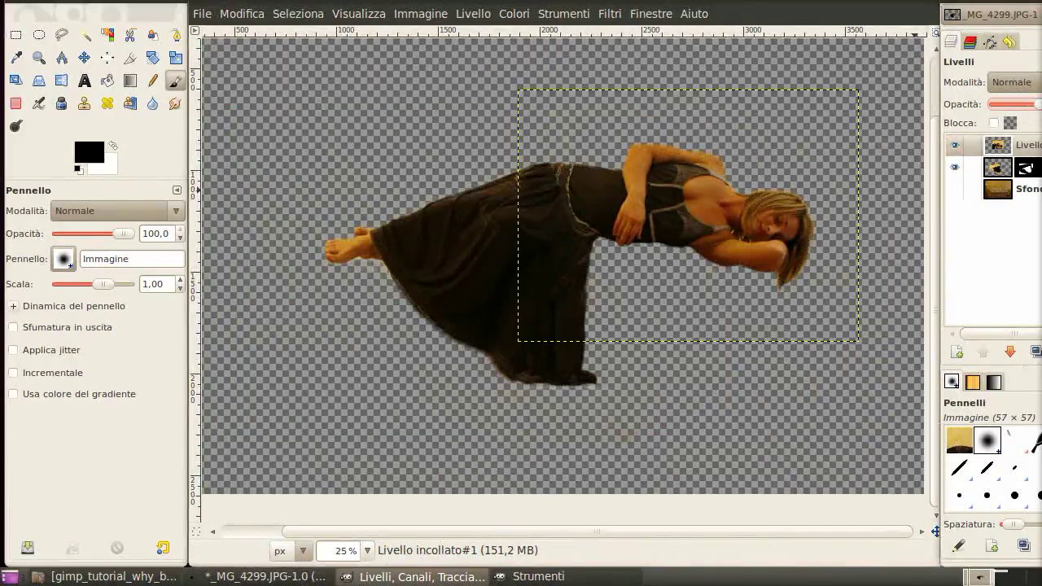
click(973, 166)
click(954, 189)
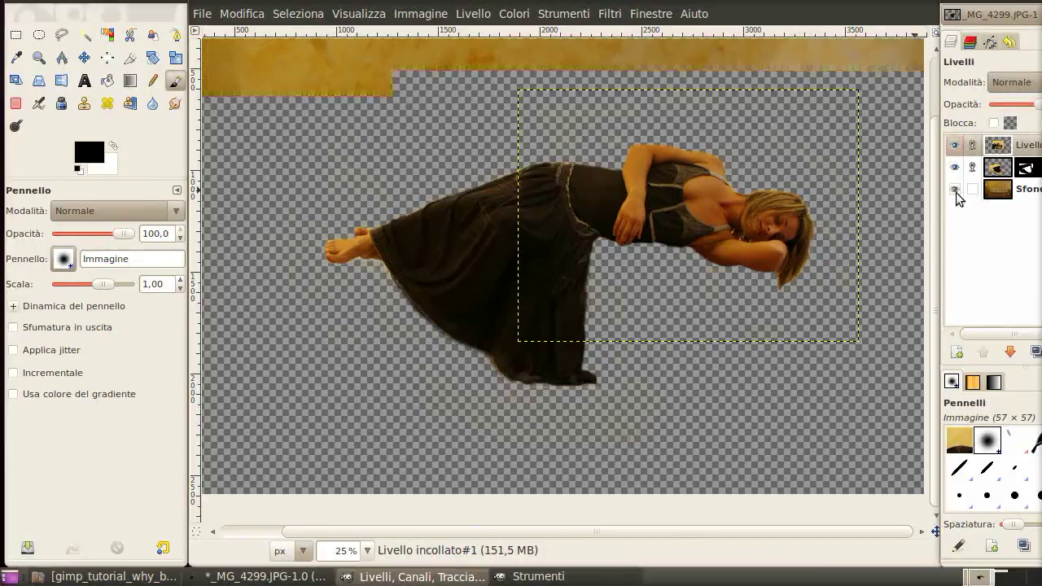
key(m)
drag(494, 202, 537, 223)
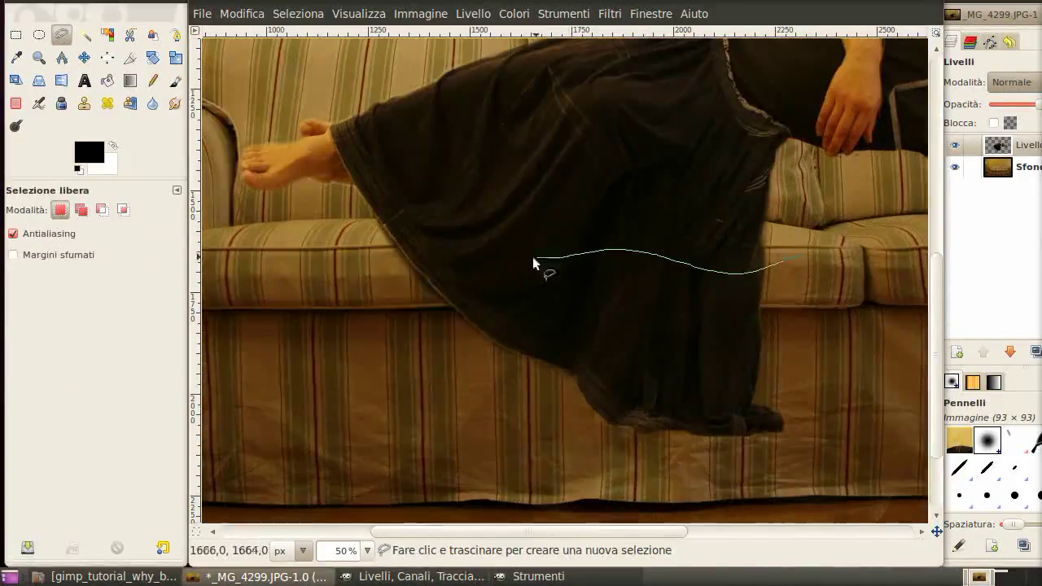
Outline the lower hanging dress freehand and feather the selection by 60 px
drag(532, 256, 399, 302)
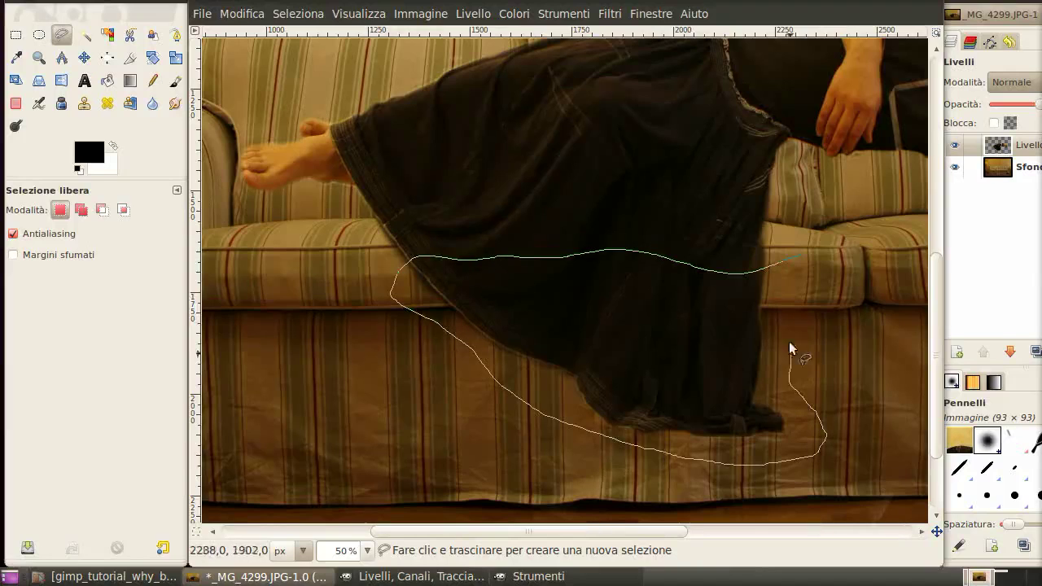
key(Return)
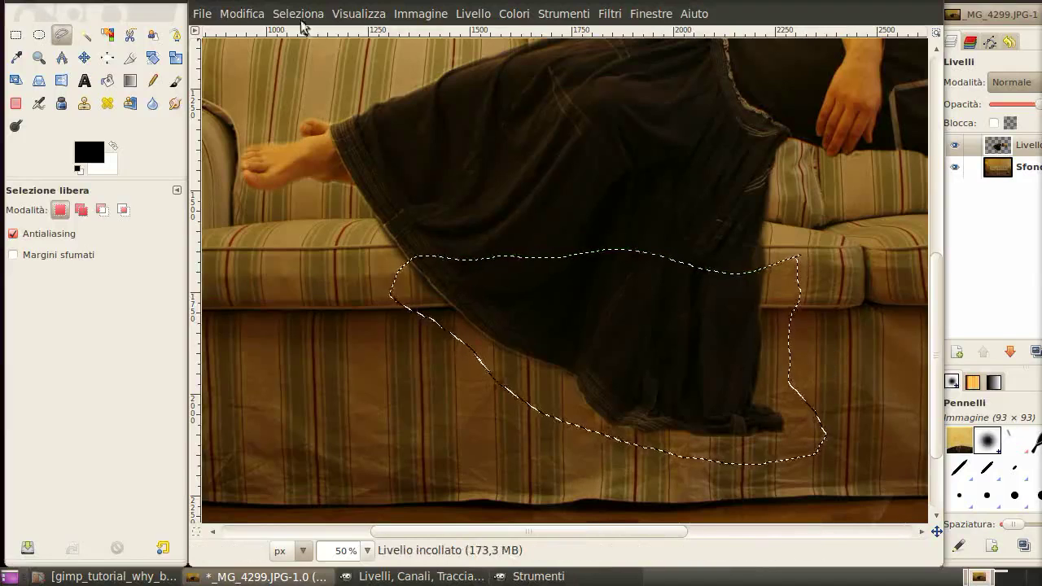
click(298, 13)
click(309, 102)
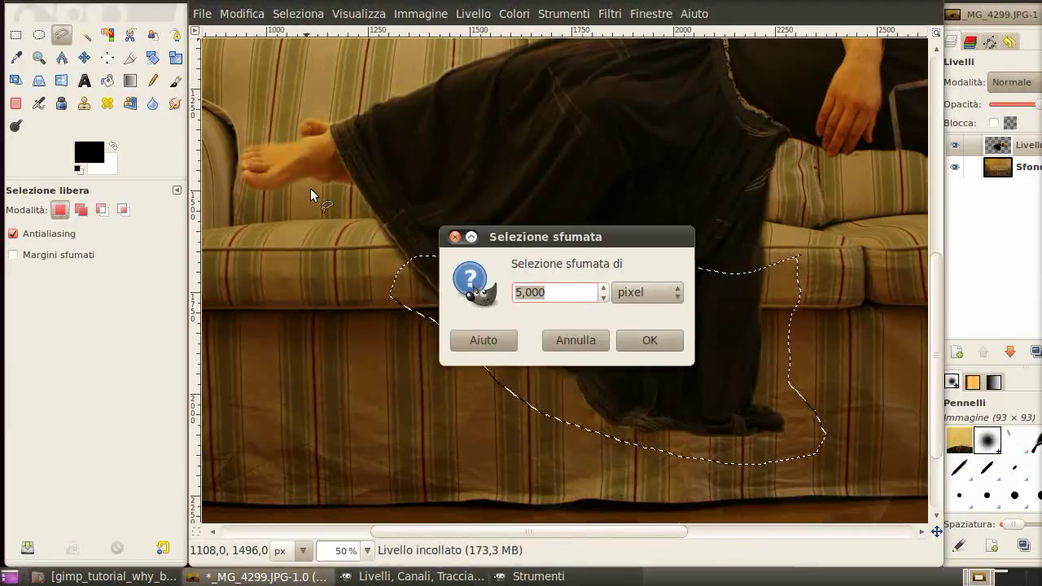
text(60)
key(Return)
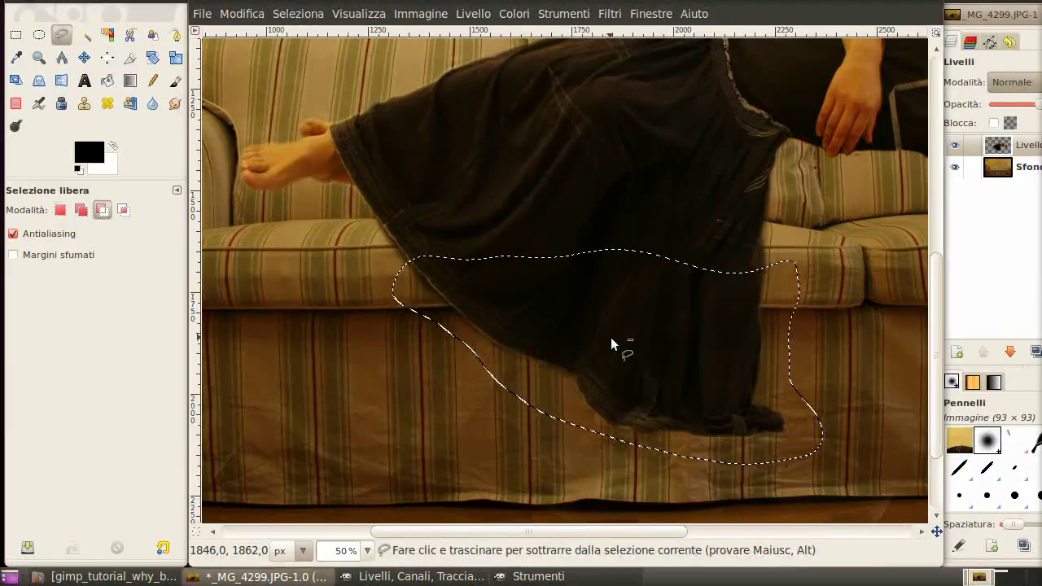
Cut the dress piece and paste it back as its own new layer
key(ctrl+x)
key(ctrl+v)
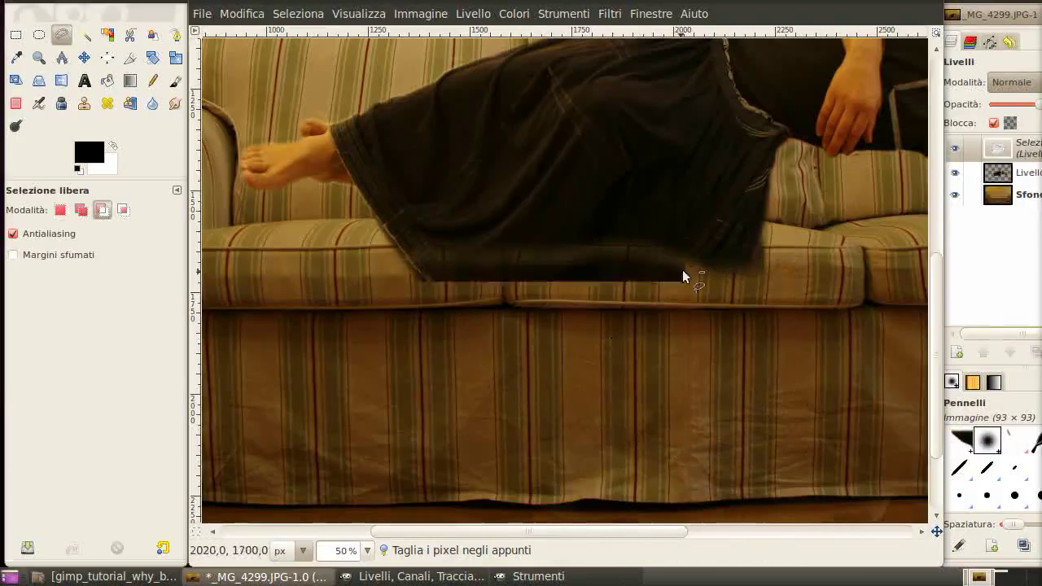
right_click(1001, 145)
click(920, 2)
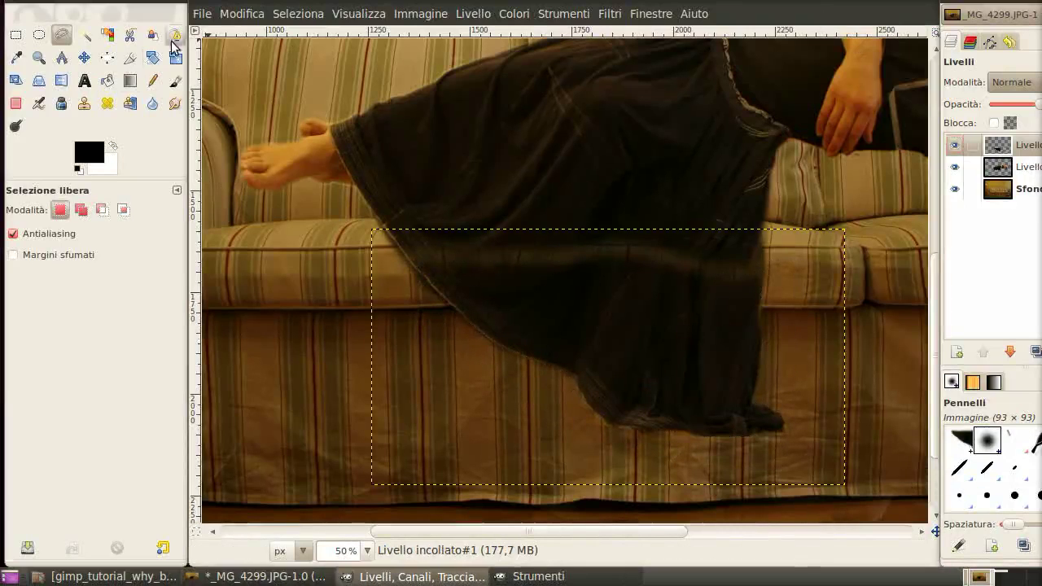
Lift the dress piece about 212 px, duplicate its layer and blend its edges on the mask
click(85, 57)
drag(666, 319, 666, 149)
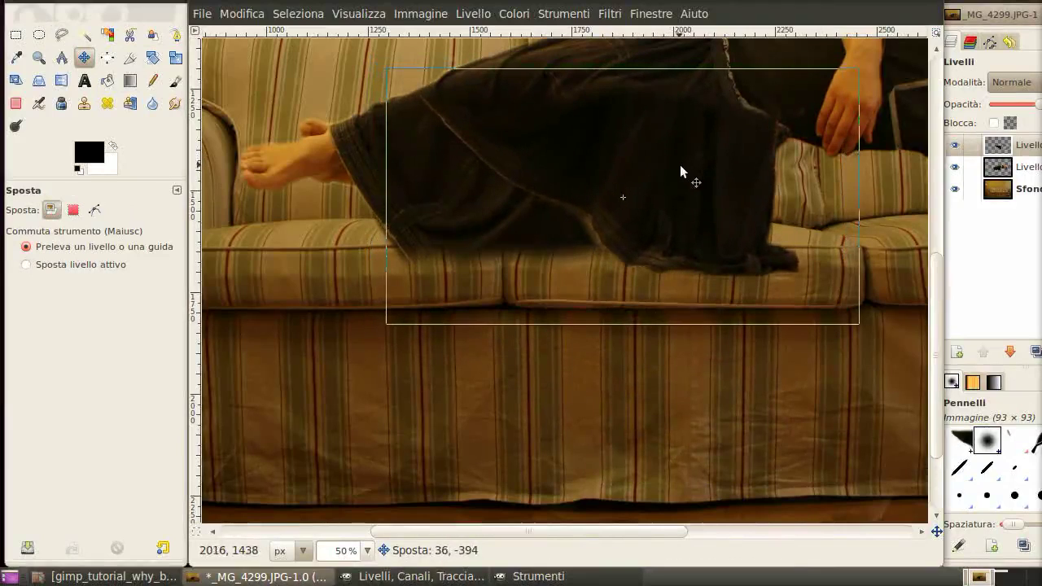
mouse_move(666, 149)
mouse_down()
mouse_move(680, 164)
mouse_move(630, 193)
mouse_up()
click(1036, 352)
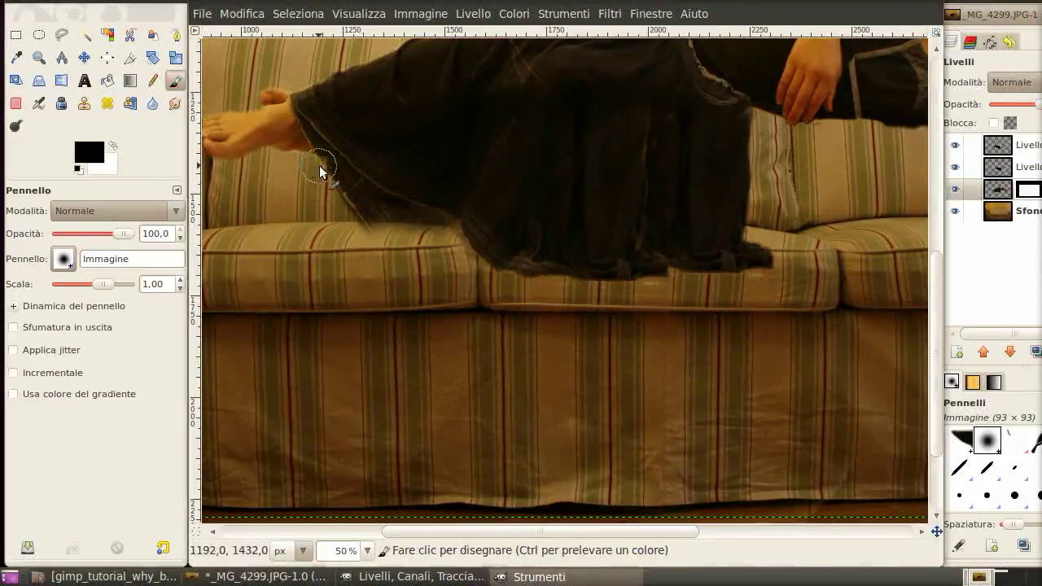
drag(325, 172, 403, 215)
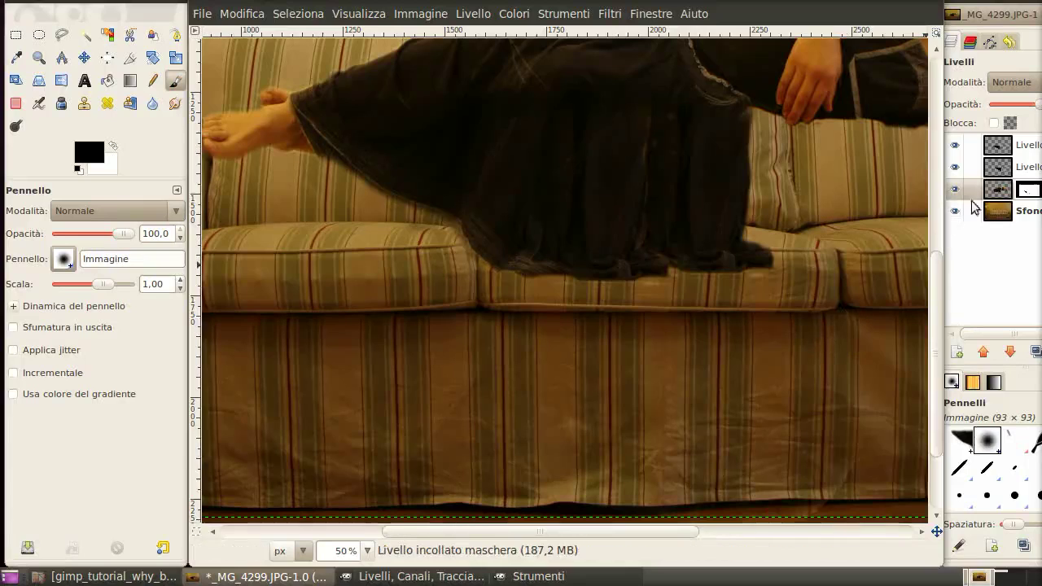
Toggle the dress-copy layers to compare them, then expand the top layer to image size
click(1001, 145)
click(955, 147)
click(955, 147)
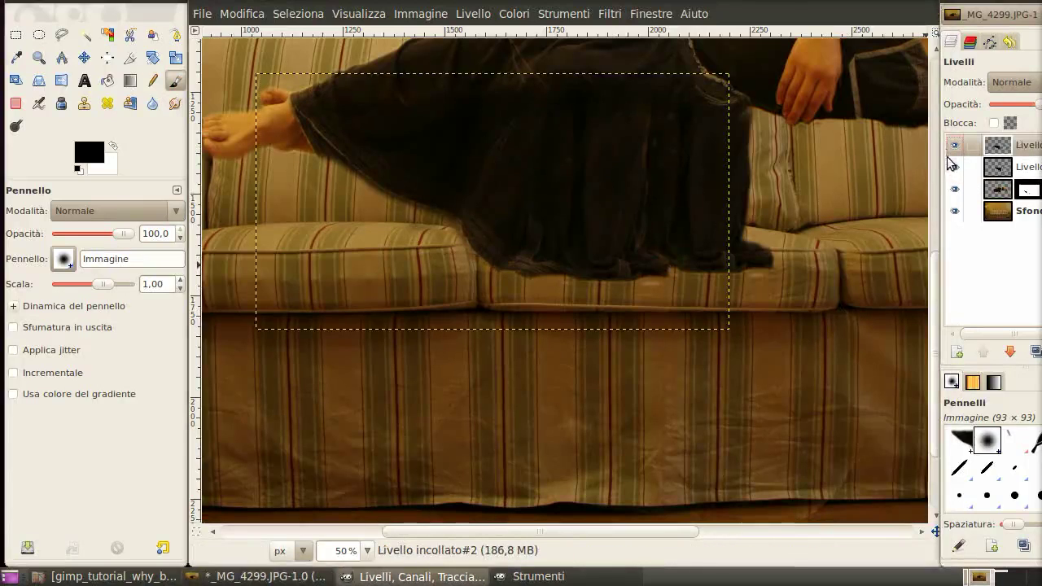
click(956, 167)
click(955, 167)
right_click(957, 170)
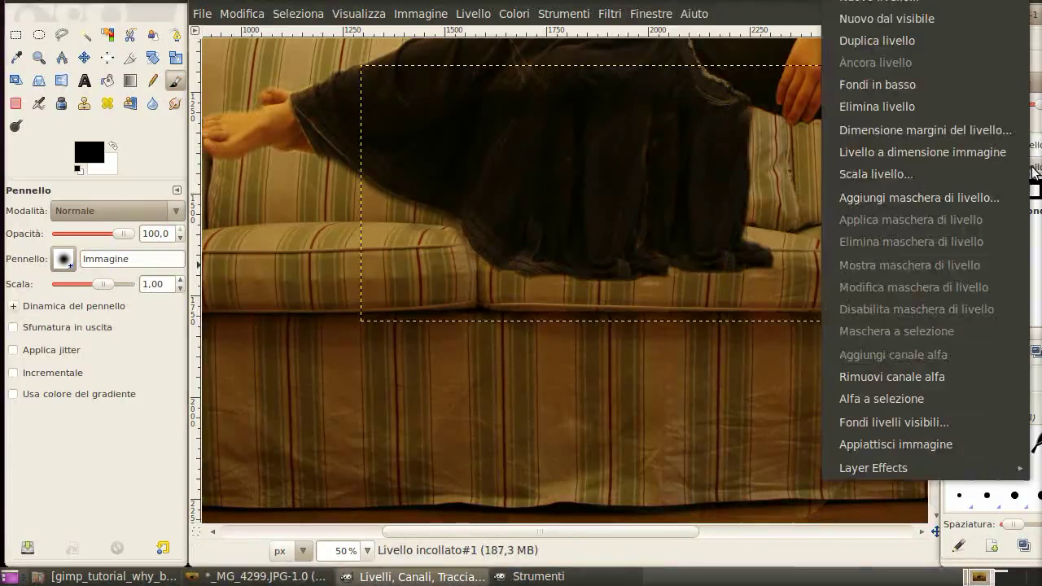
click(958, 154)
Set the brush to 50% opacity on the first piece's mask and merge the visible layers
key(less)
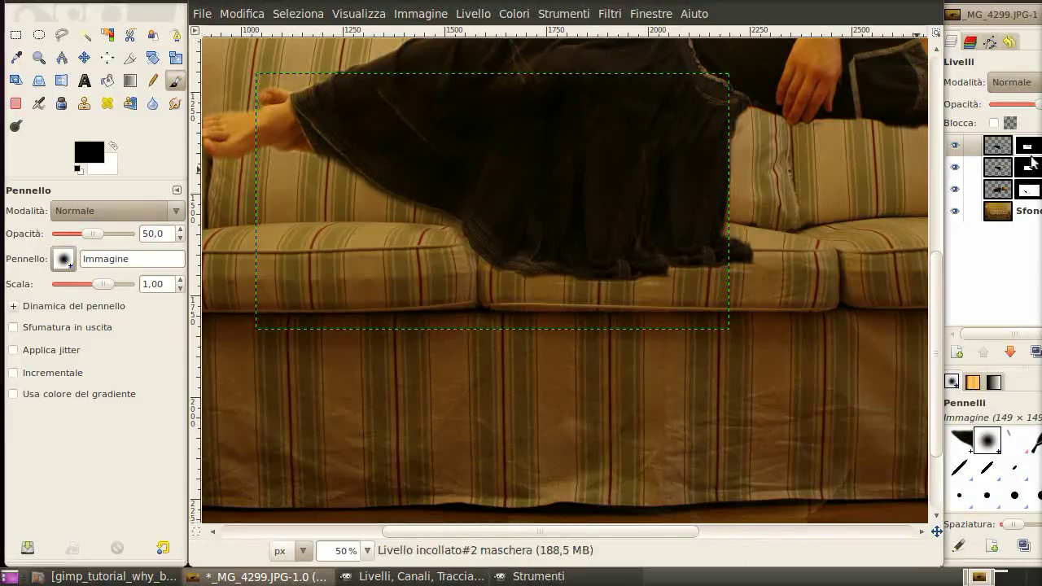
click(1001, 166)
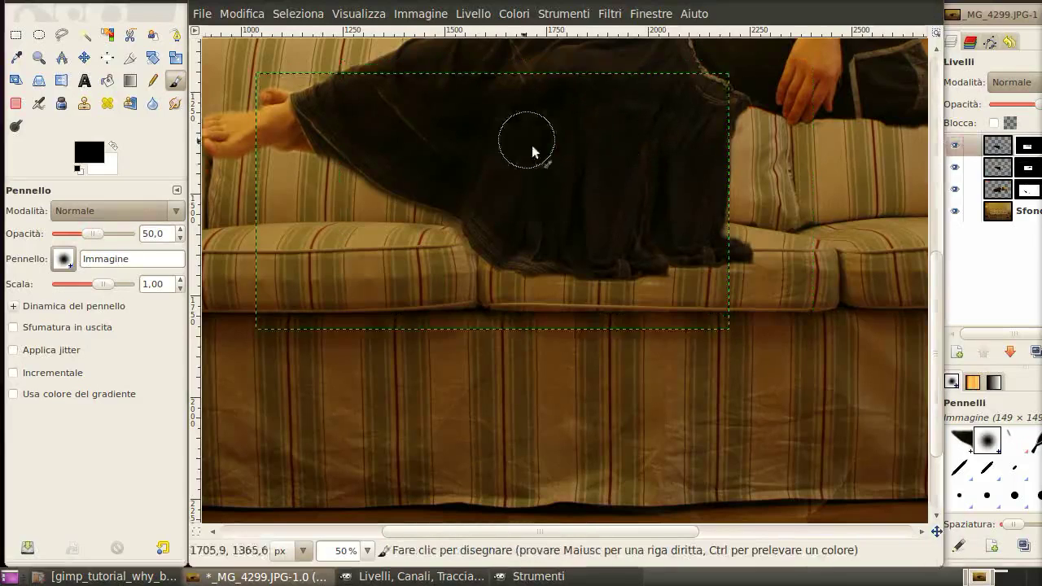
key(minus)
key(ctrl+m)
click(642, 356)
Show the sofa background and add a new transparent layer beneath the woman's layer
click(955, 166)
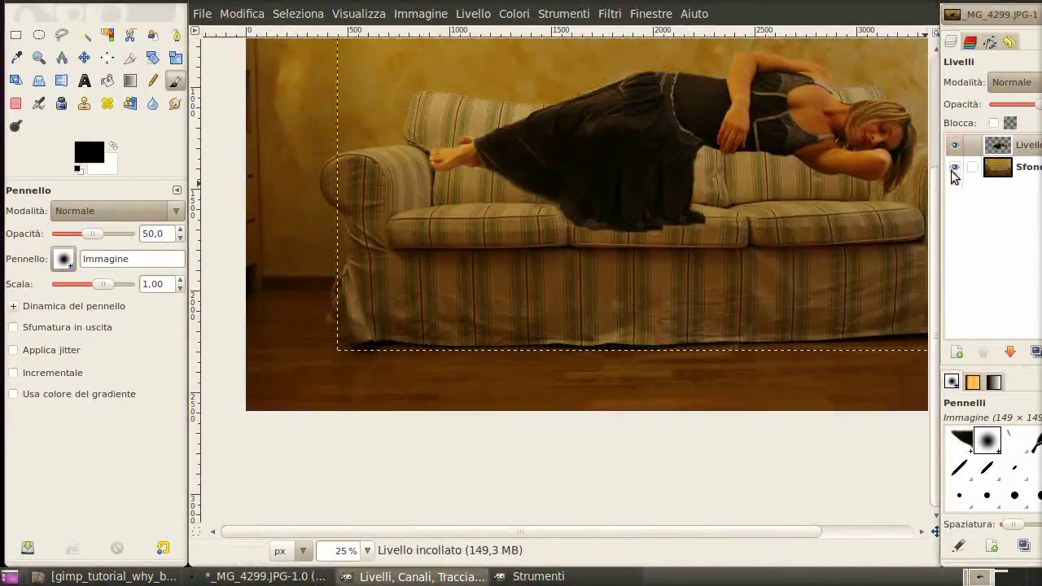
key(m)
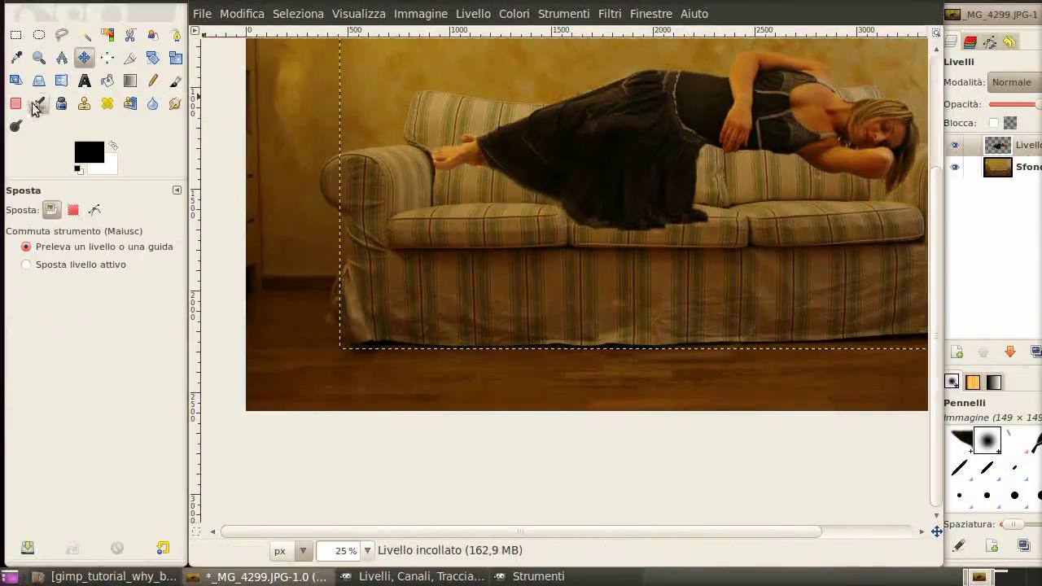
click(15, 103)
key(shift+ctrl+n)
click(643, 377)
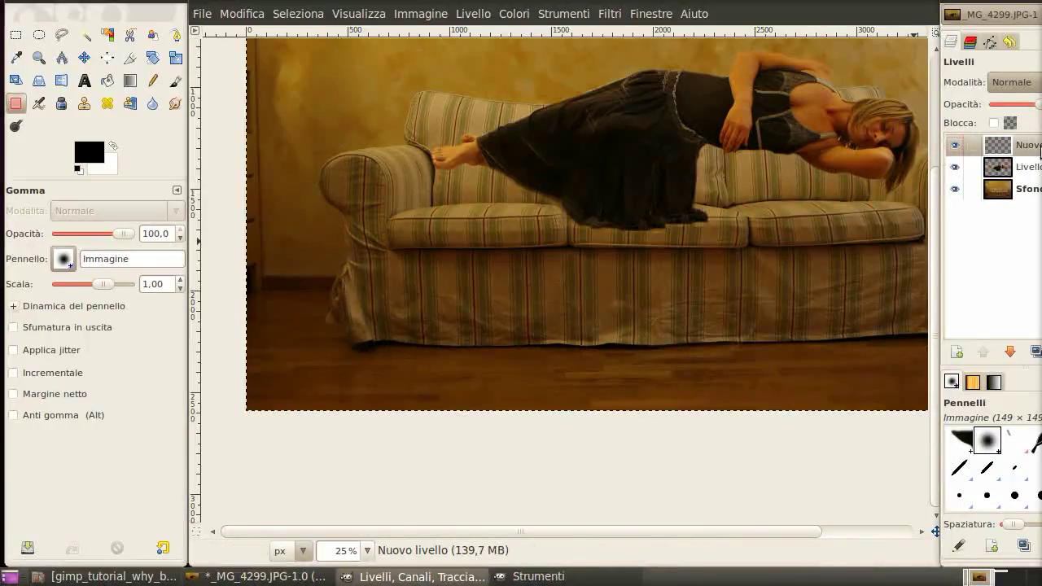
drag(1032, 168, 1033, 173)
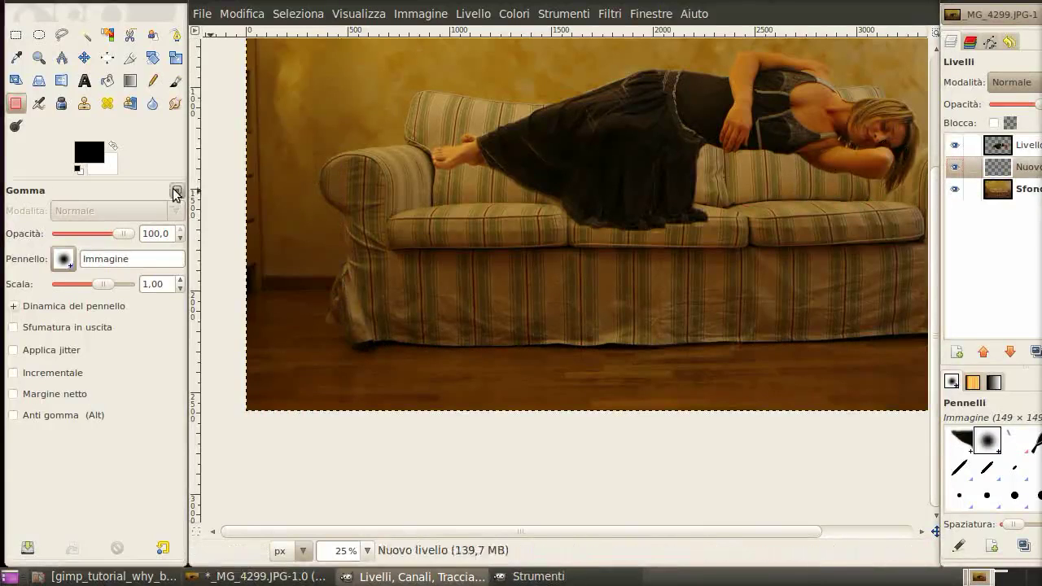
Paint soft shadow strokes along the sofa cushions, undo them, and reselect the top Livello layer
key(p)
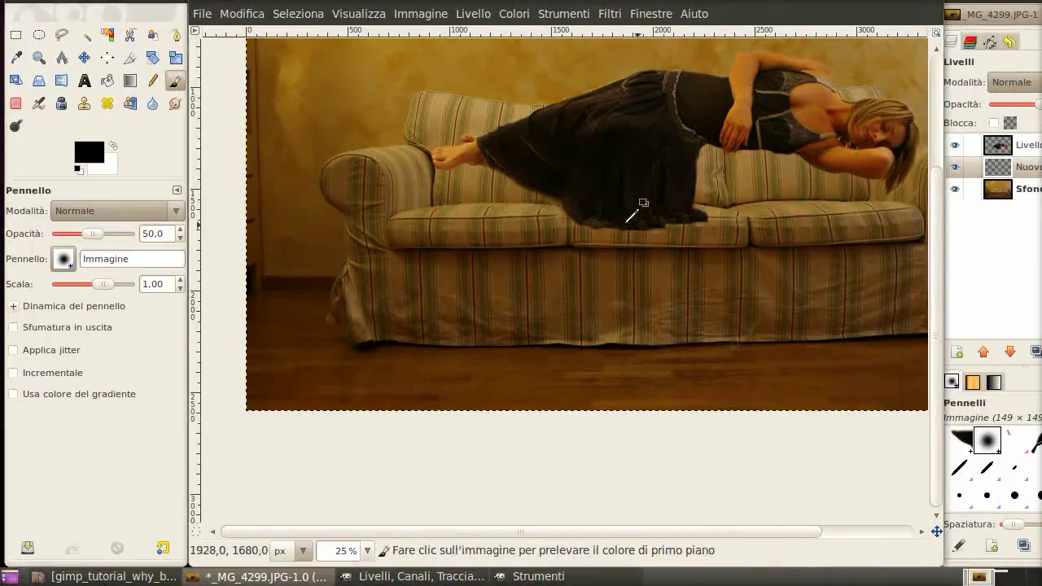
scroll(456, 226, up, 2)
scroll(476, 233, down, 2)
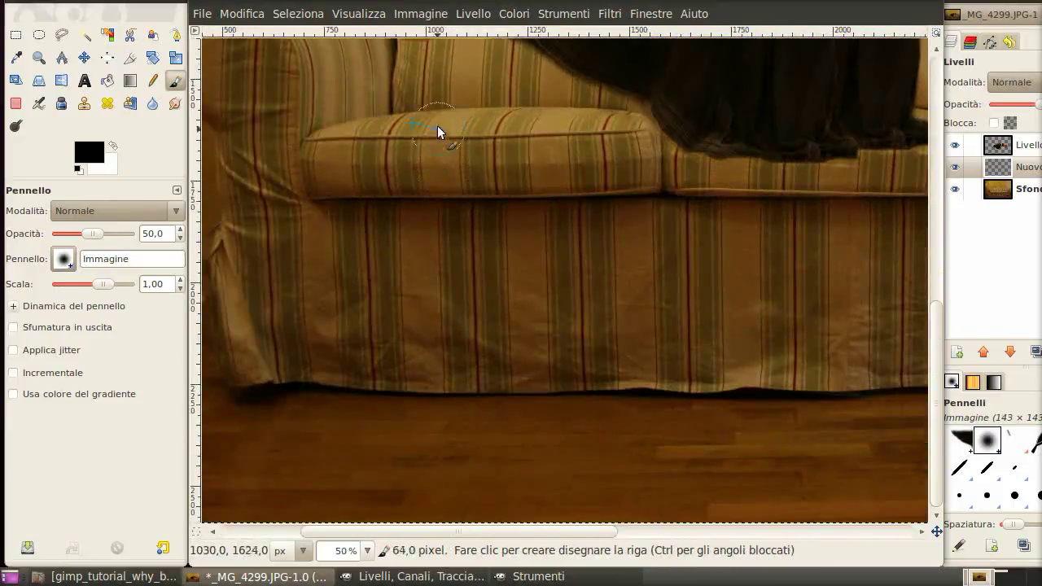
drag(394, 118, 626, 126)
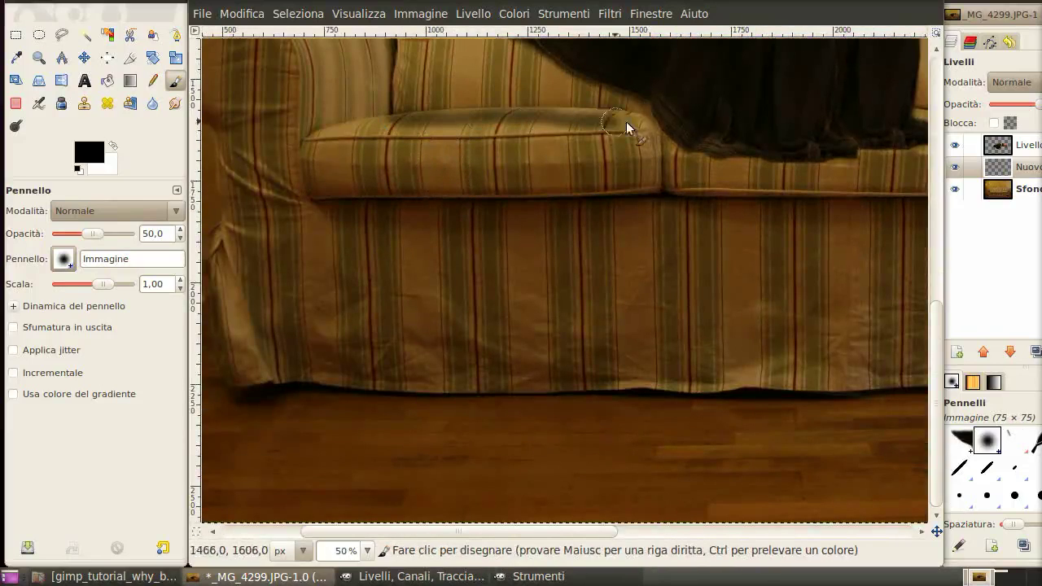
scroll(717, 145, right, 5)
scroll(717, 145, up, 1)
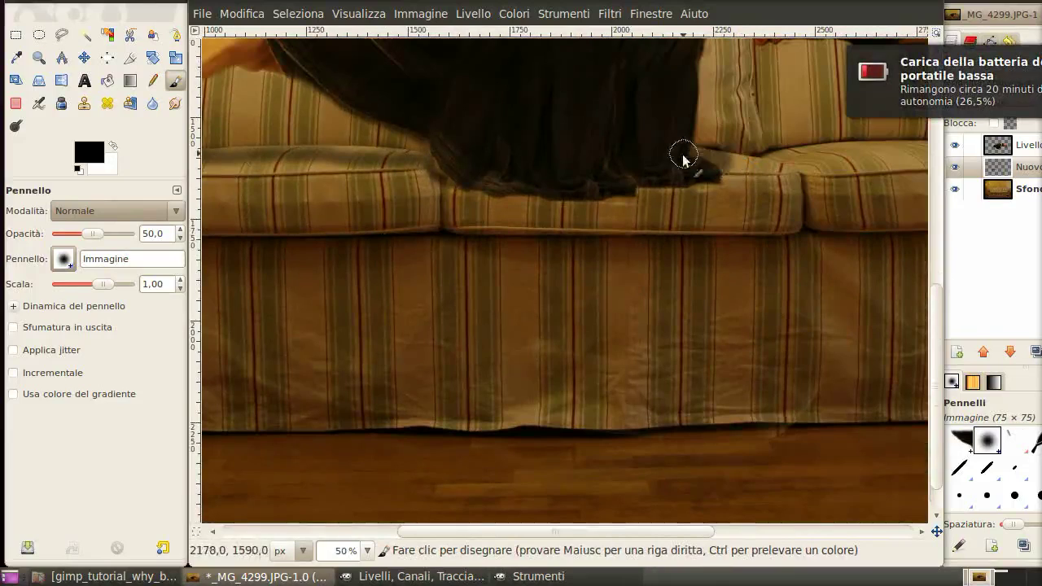
scroll(558, 226, right, 5)
scroll(559, 225, up, 1)
scroll(764, 206, right, 5)
scroll(764, 206, up, 1)
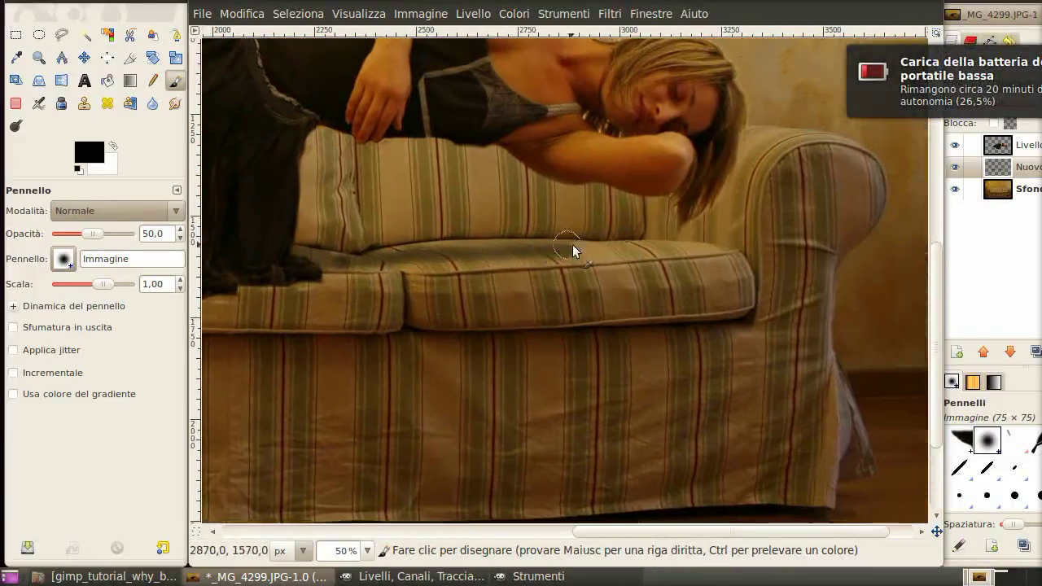
drag(464, 246, 574, 246)
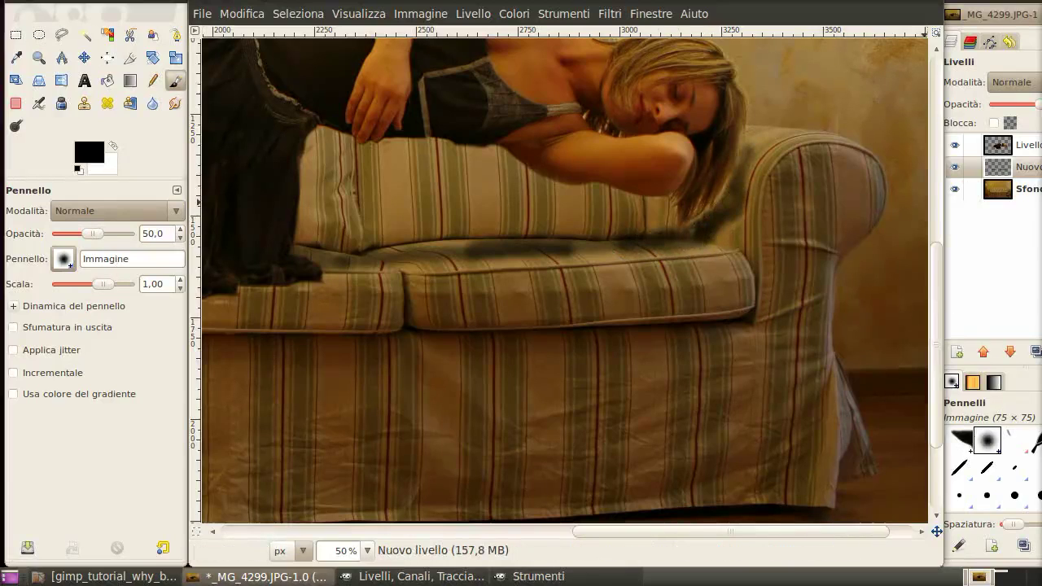
key(ctrl+z)
key(ctrl+z)
click(1028, 147)
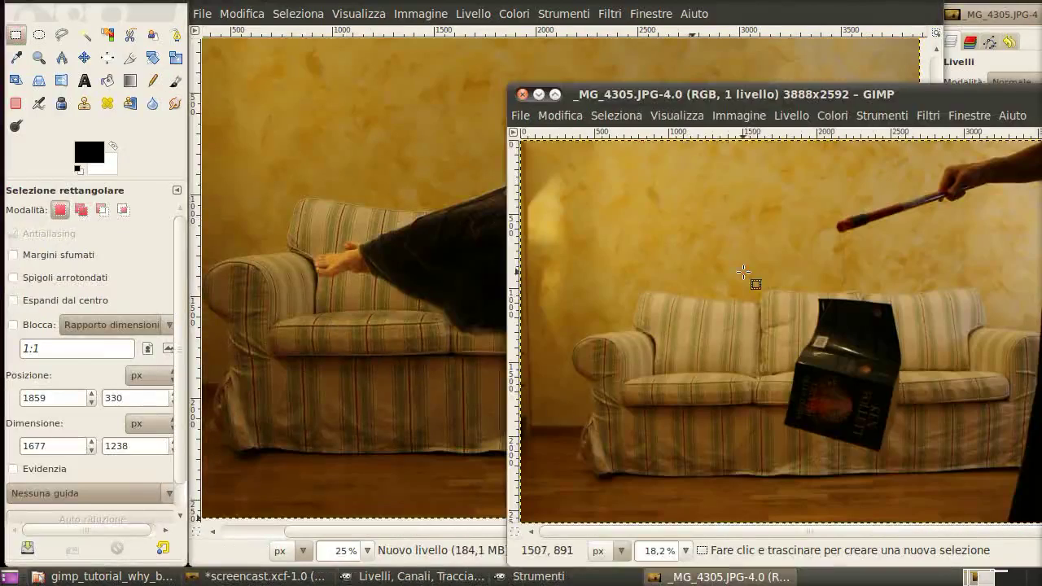
Copy the flying book from _MG_4305 and paste it into screencast.xcf as a new top layer
drag(743, 271, 934, 472)
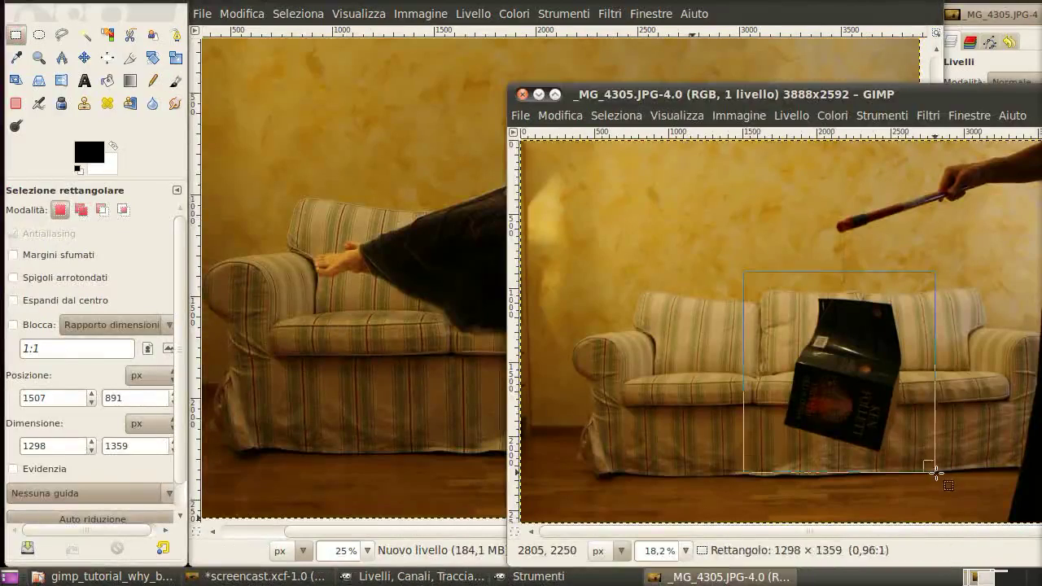
key(ctrl+c)
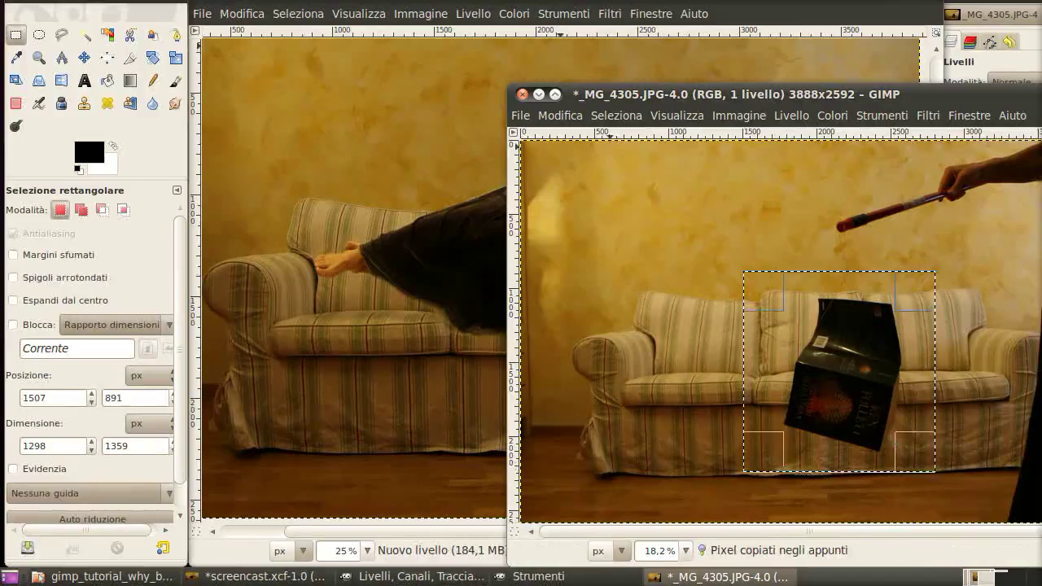
click(539, 4)
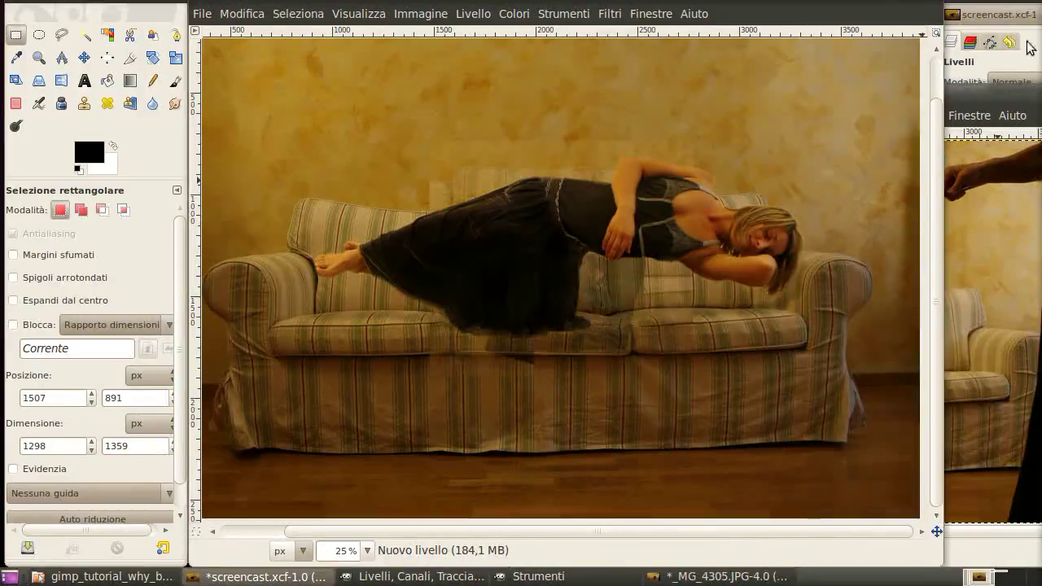
key(ctrl+v)
key(ctrl+l)
right_click(1033, 144)
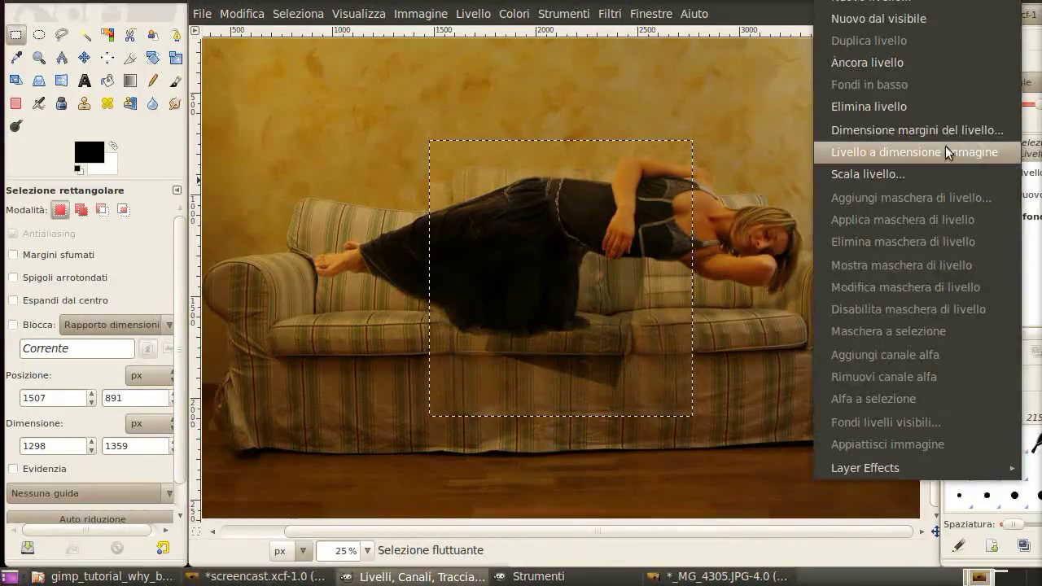
click(878, 4)
key(shift+2)
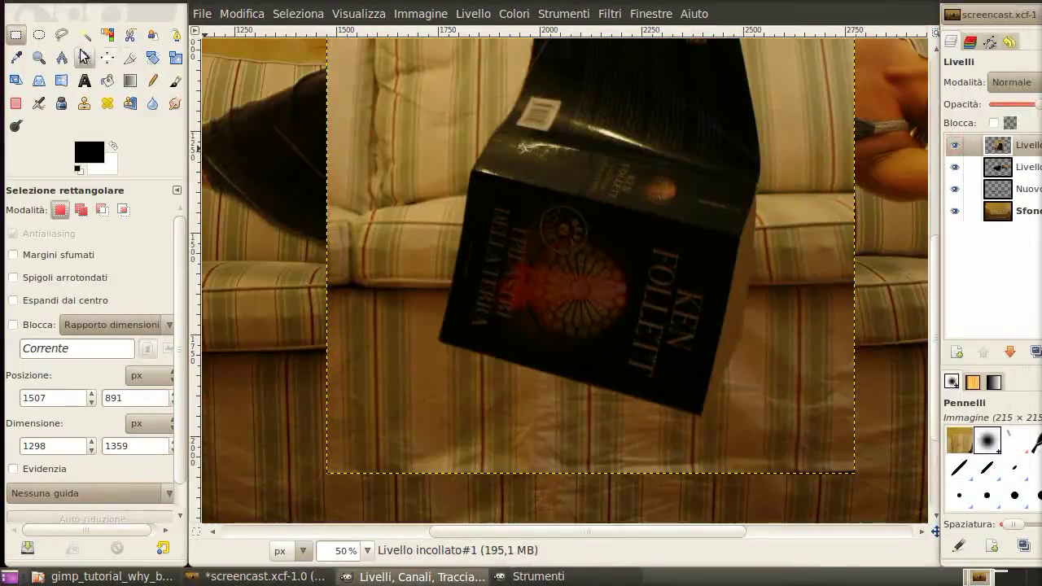
Trace a curved path around the flying book's edges
click(174, 35)
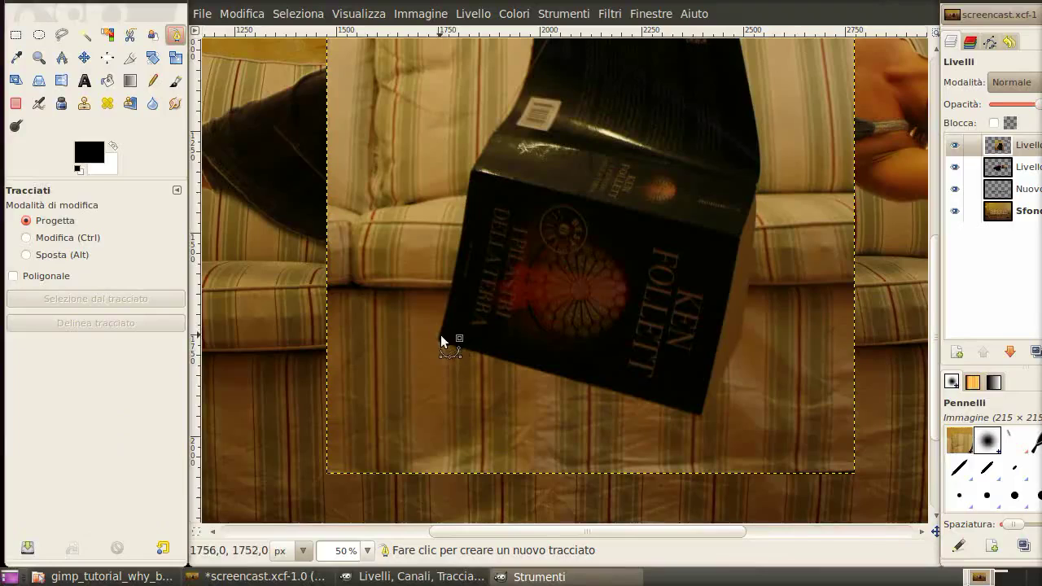
drag(438, 337, 451, 285)
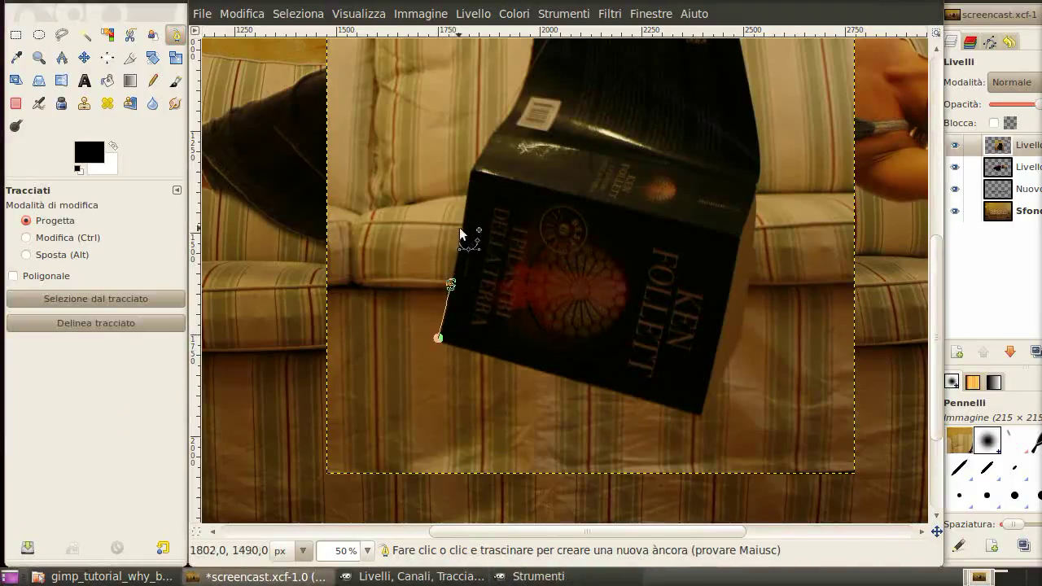
drag(463, 218, 466, 183)
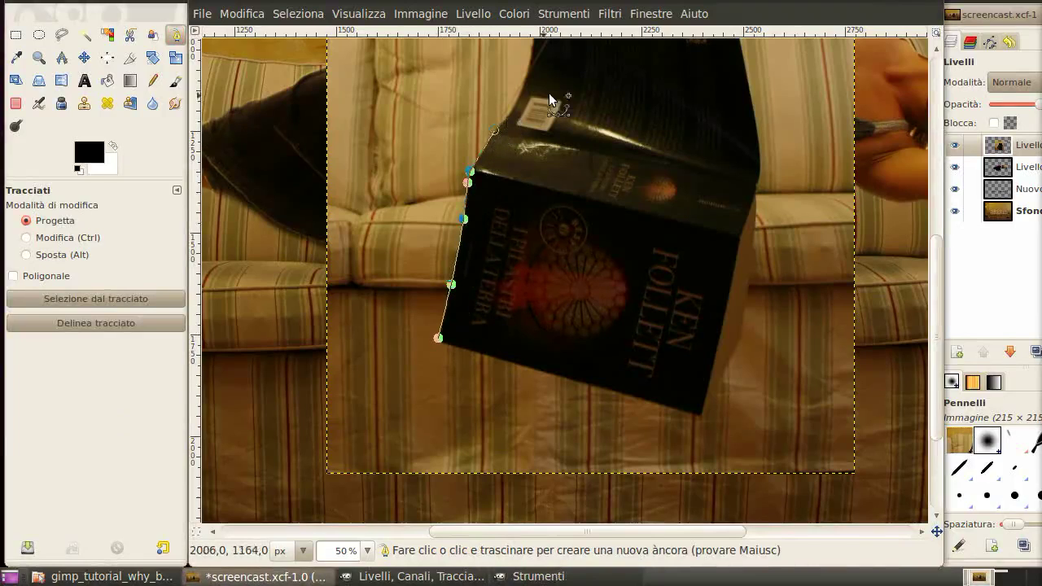
scroll(555, 98, up, 1)
scroll(555, 97, up, 2)
scroll(518, 228, up, 3)
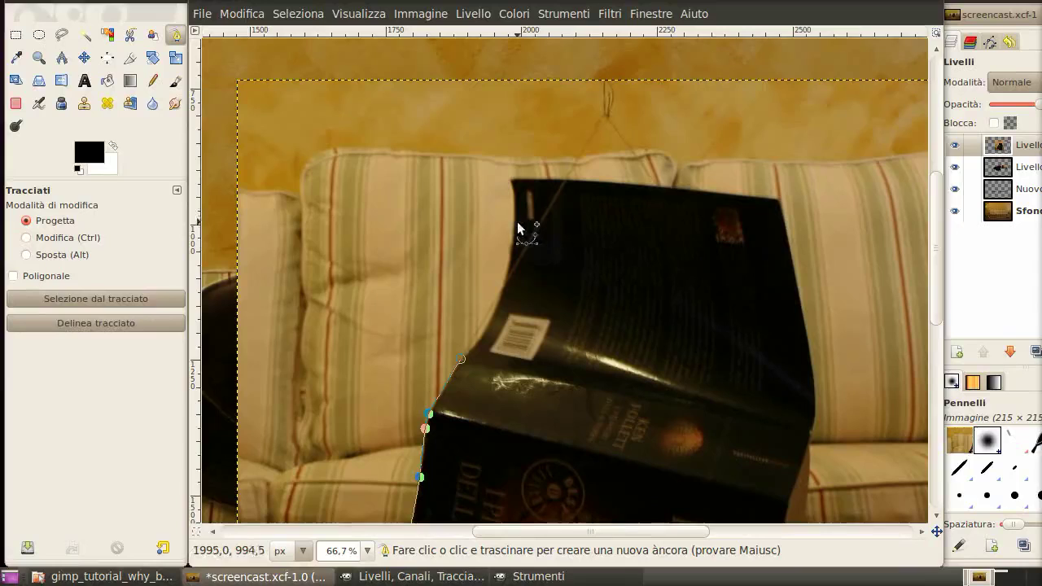
drag(516, 218, 513, 142)
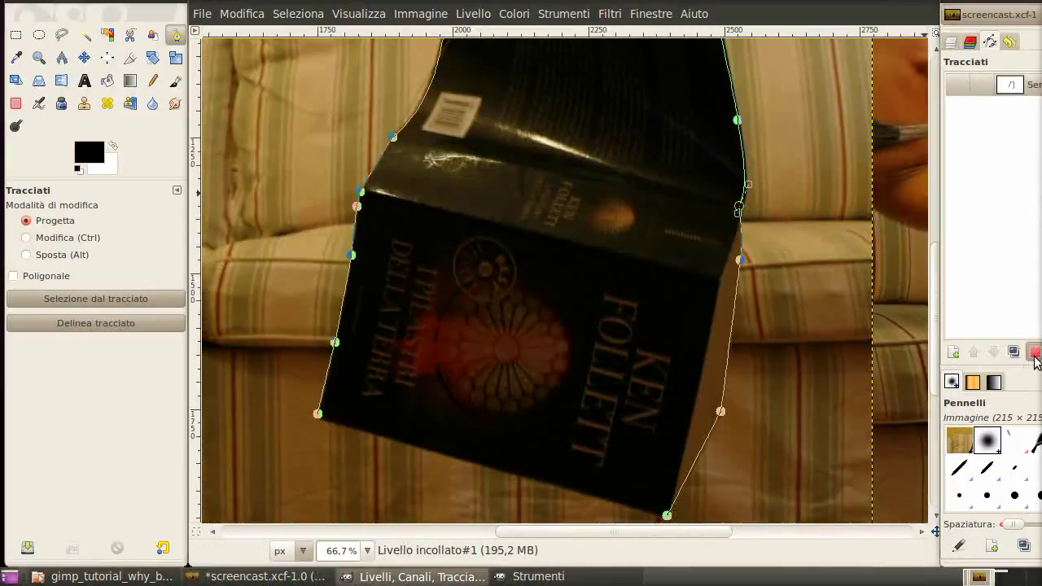
Turn the path into a selection, feather it 5 px, and invert it onto the background
click(1035, 353)
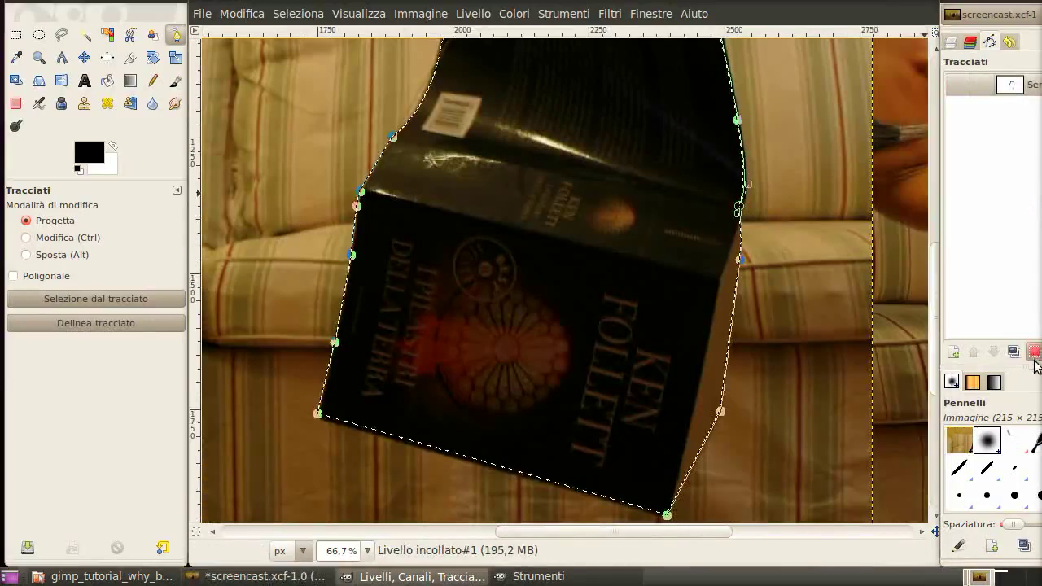
click(298, 14)
click(330, 195)
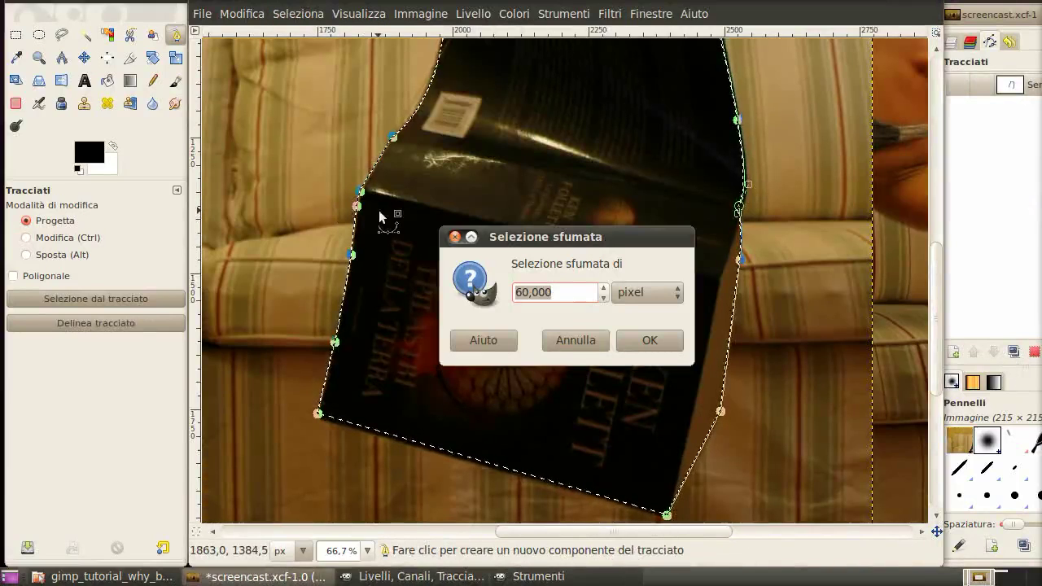
text(5)
key(Return)
click(298, 13)
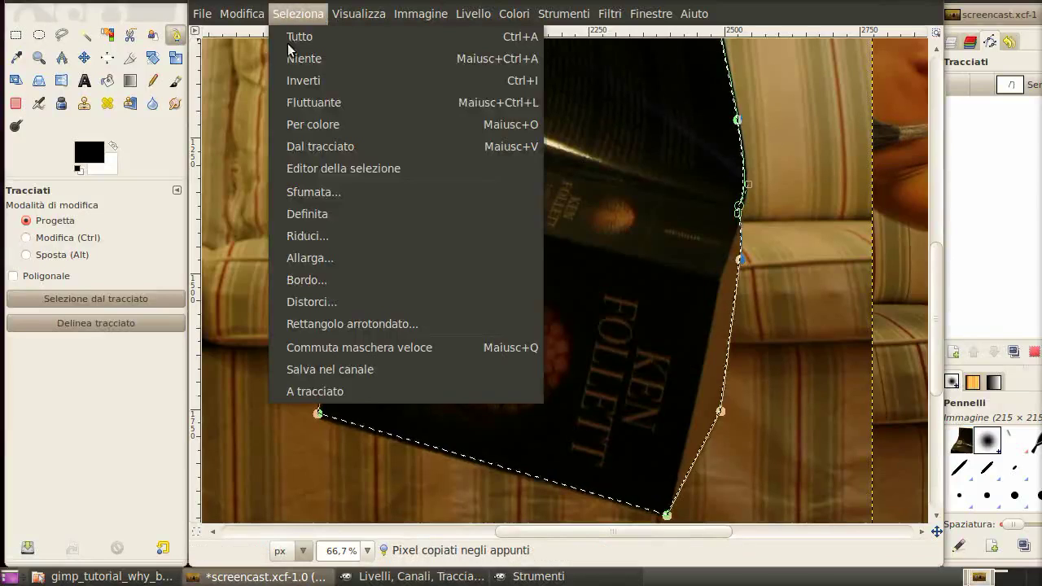
click(329, 78)
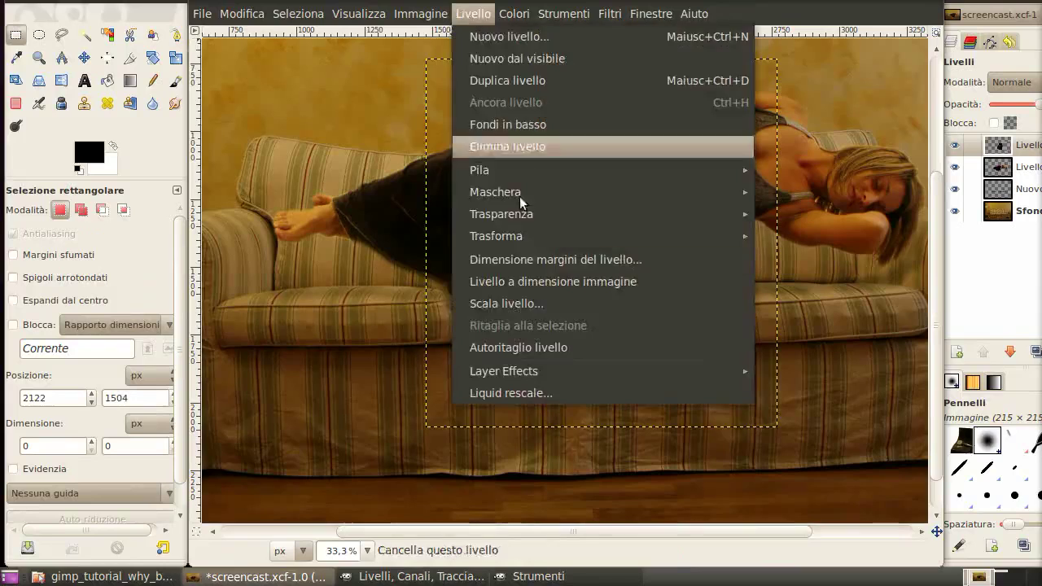
Scale the book layer to 600 × 628 px and move it up above the woman
click(529, 302)
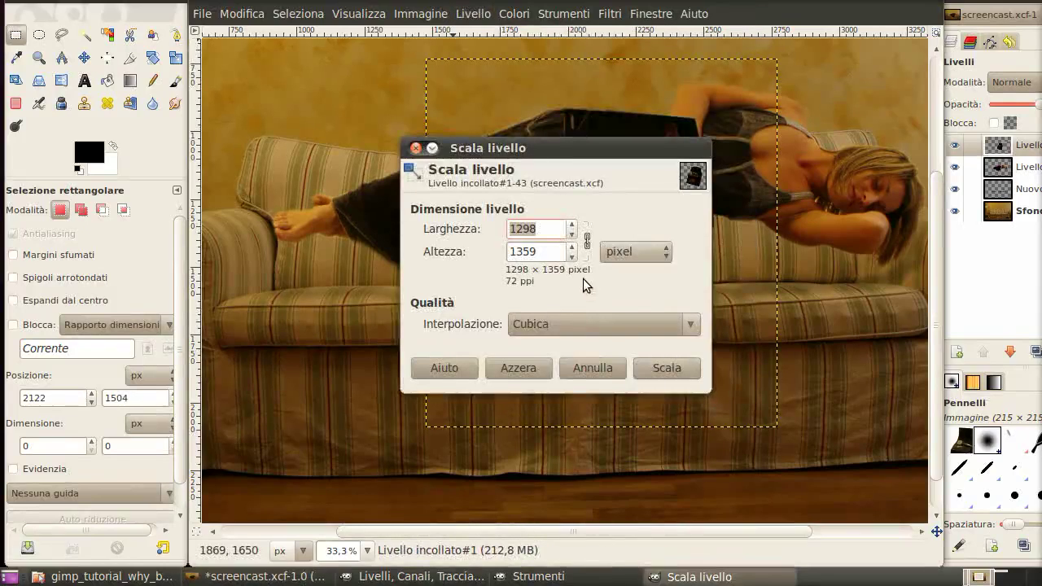
text(600)
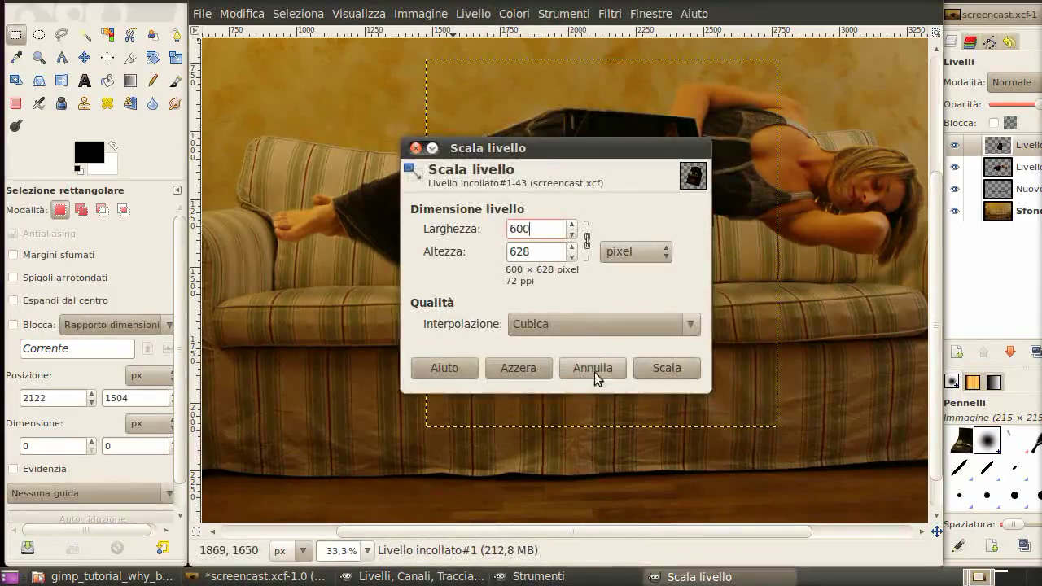
click(663, 370)
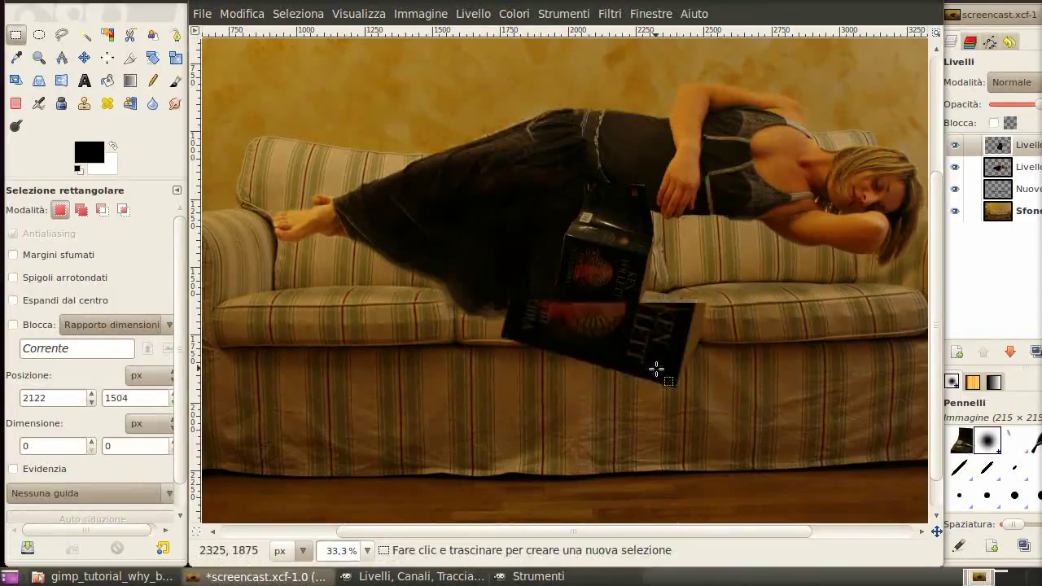
click(84, 57)
drag(603, 243, 318, 108)
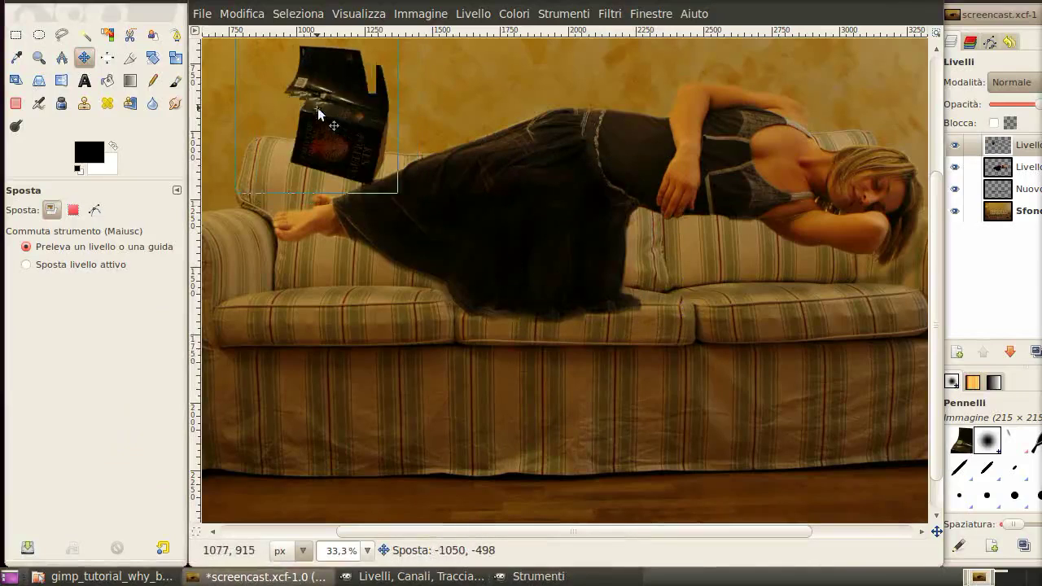
scroll(459, 150, up, 2)
mouse_move(359, 207)
mouse_down()
mouse_move(370, 155)
mouse_move(691, 126)
mouse_up()
Paste the open book from _MG_4308 as a new layer
key(r)
key(ctrl+v)
key(m)
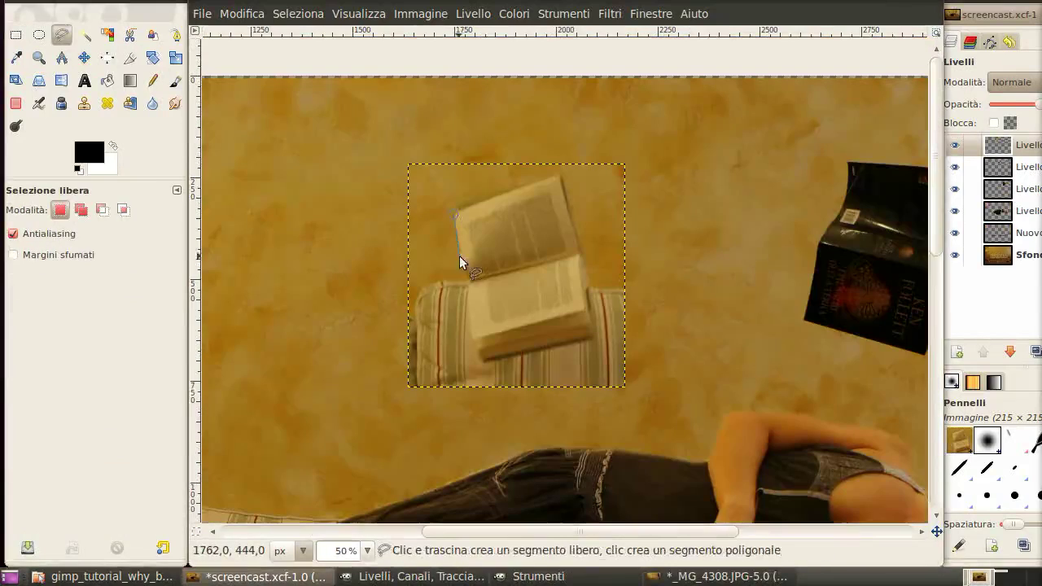
Trace a freehand outline along the open book's left, bottom and right edges
drag(459, 257, 468, 283)
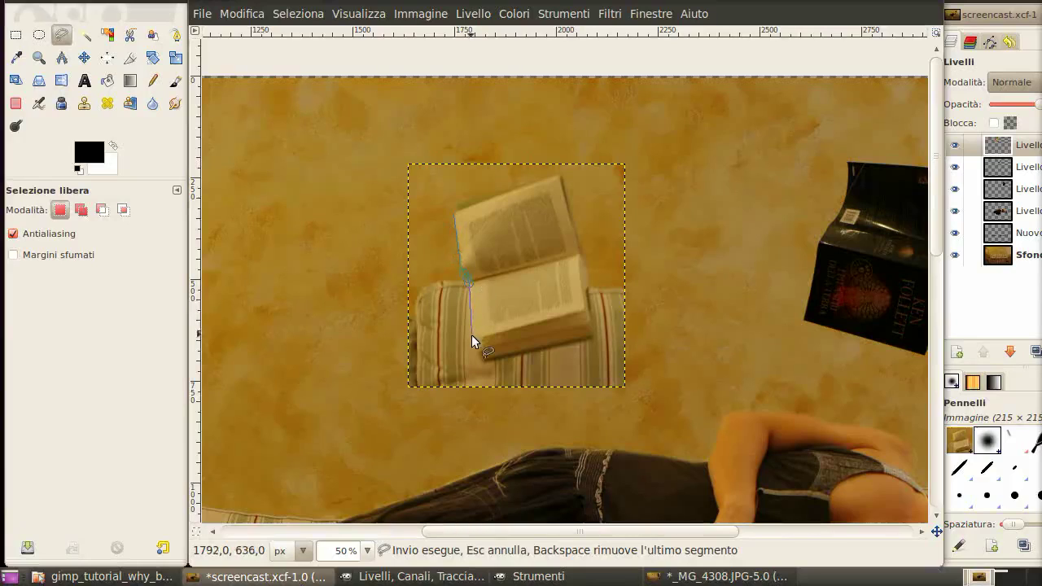
click(485, 359)
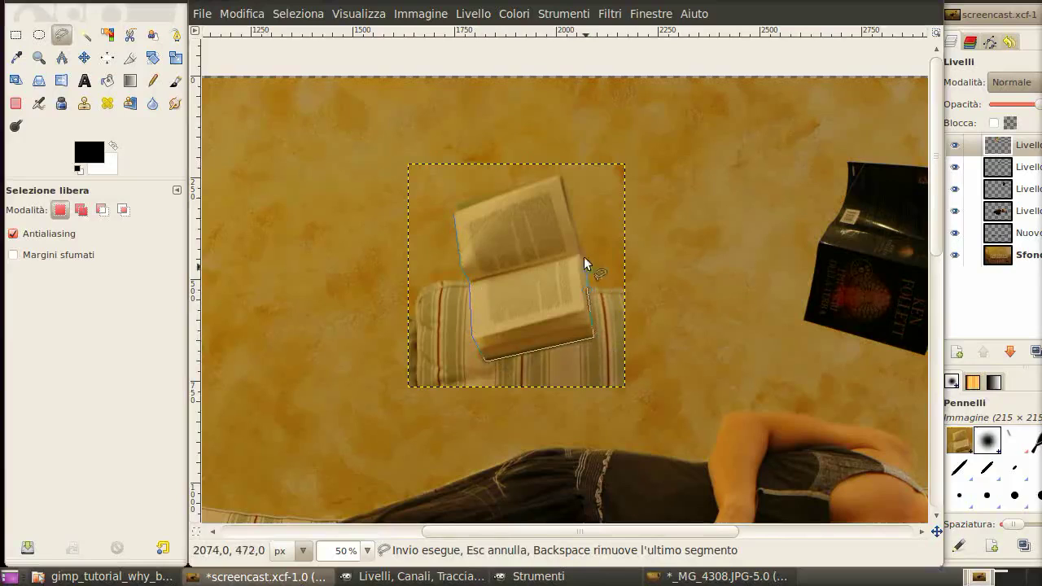
click(560, 174)
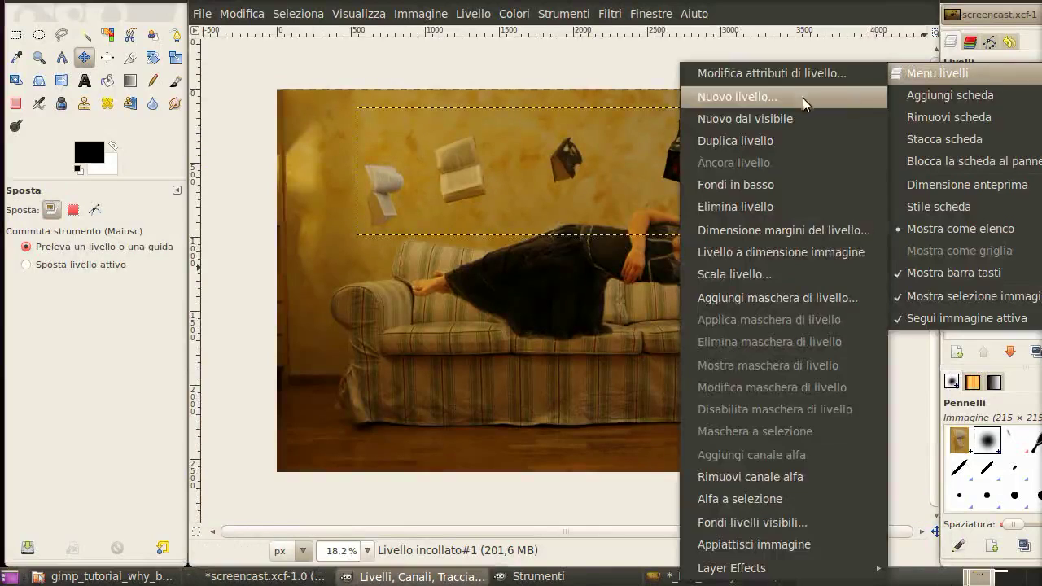
Render Gradient Flares on two new layers and move each one over a flying book
click(807, 100)
click(629, 383)
click(610, 13)
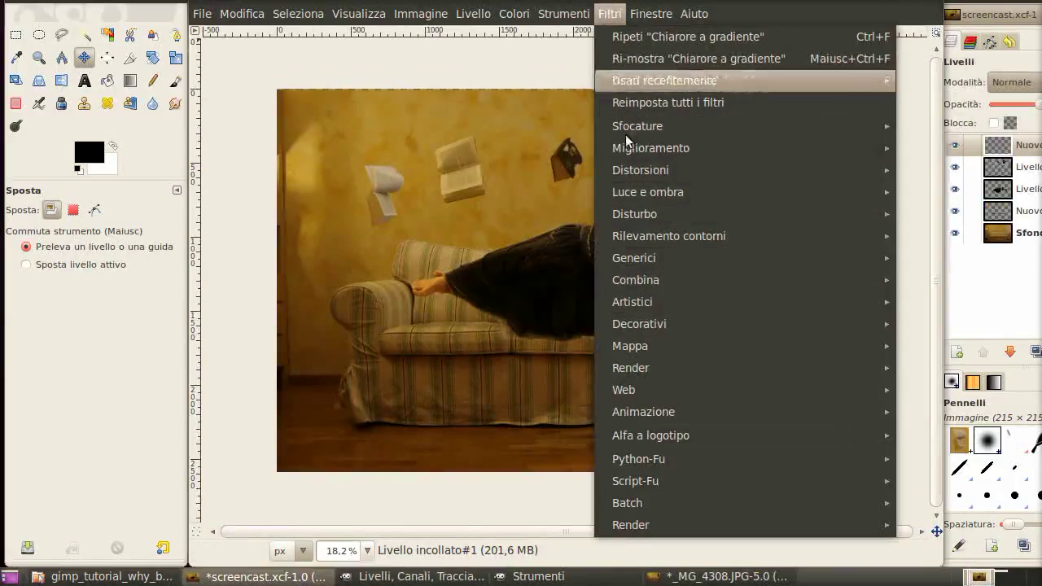
click(968, 192)
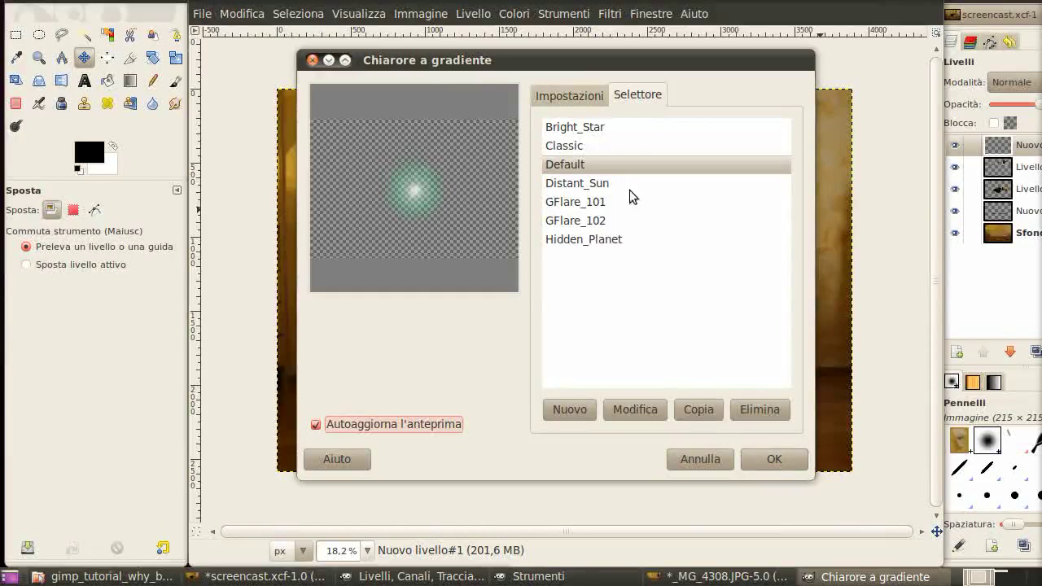
click(585, 96)
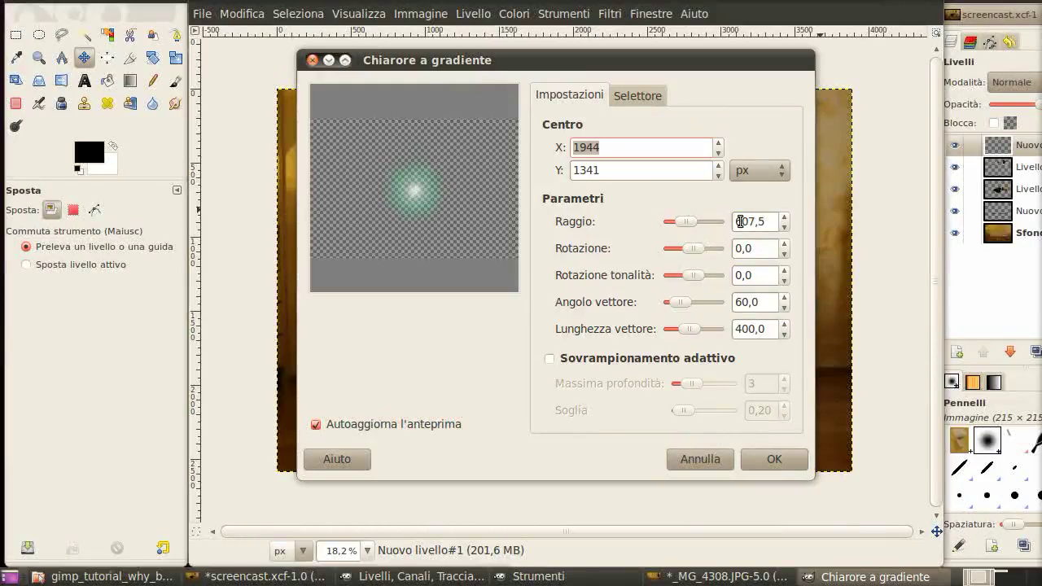
click(772, 459)
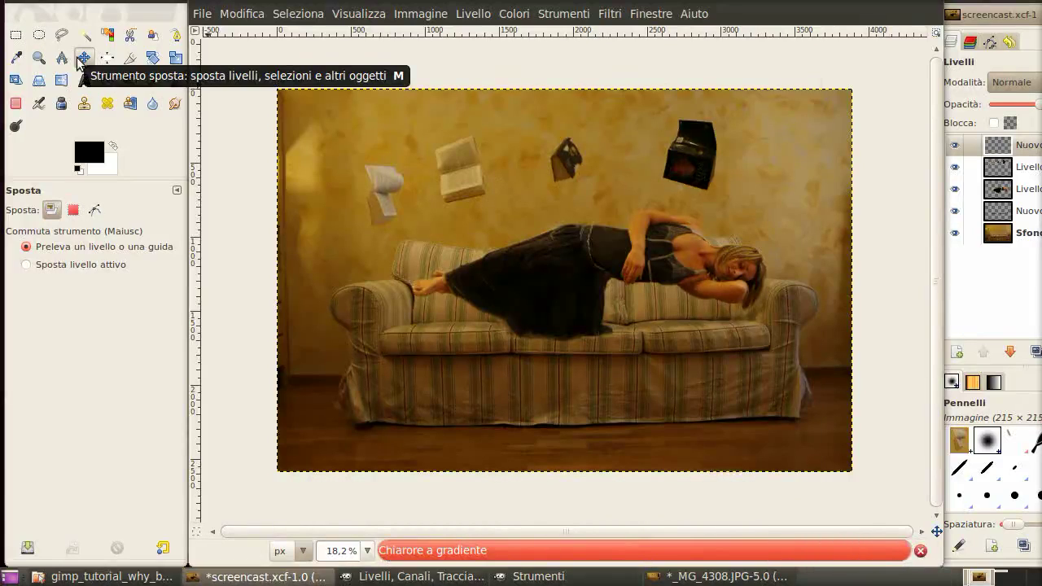
mouse_move(571, 283)
mouse_down()
mouse_move(455, 240)
mouse_move(385, 195)
mouse_up()
key(ctrl+shift+n)
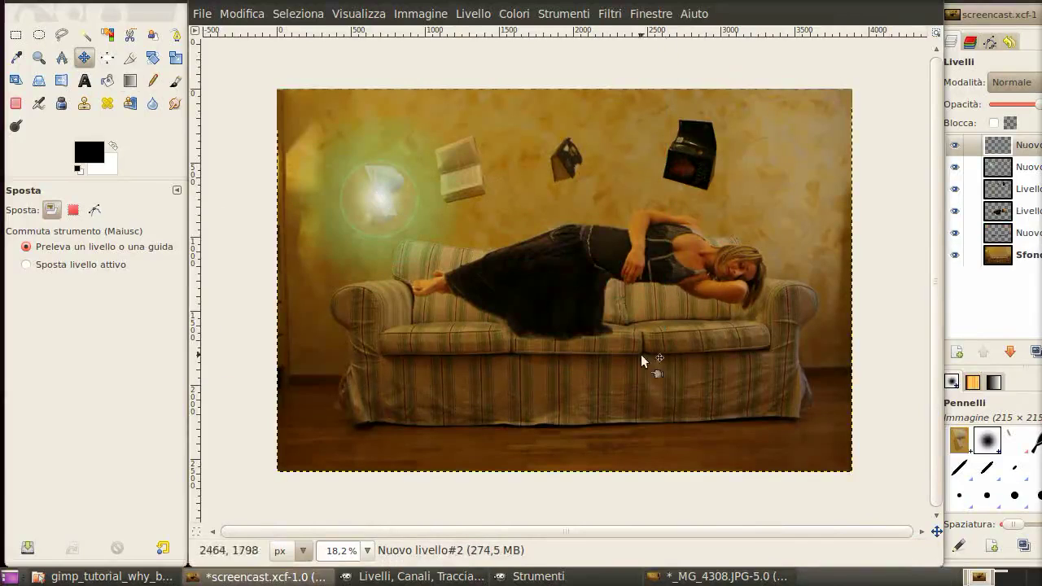
key(ctrl+f)
drag(584, 330, 458, 172)
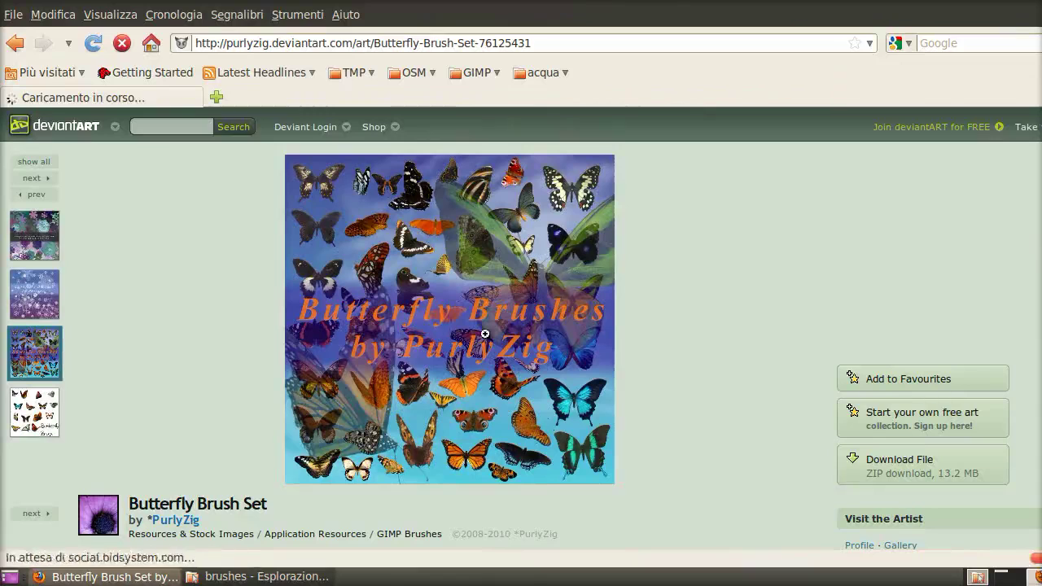
Download Butterfly_Brush_Set_by_PurlyZig.zip and open its downloads folder
click(902, 462)
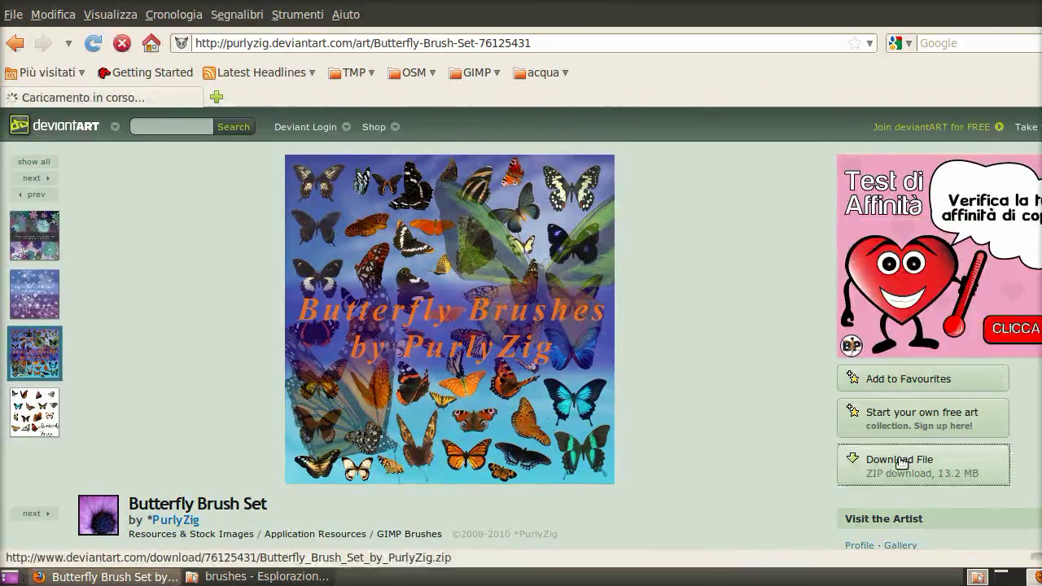
click(1035, 462)
right_click(183, 19)
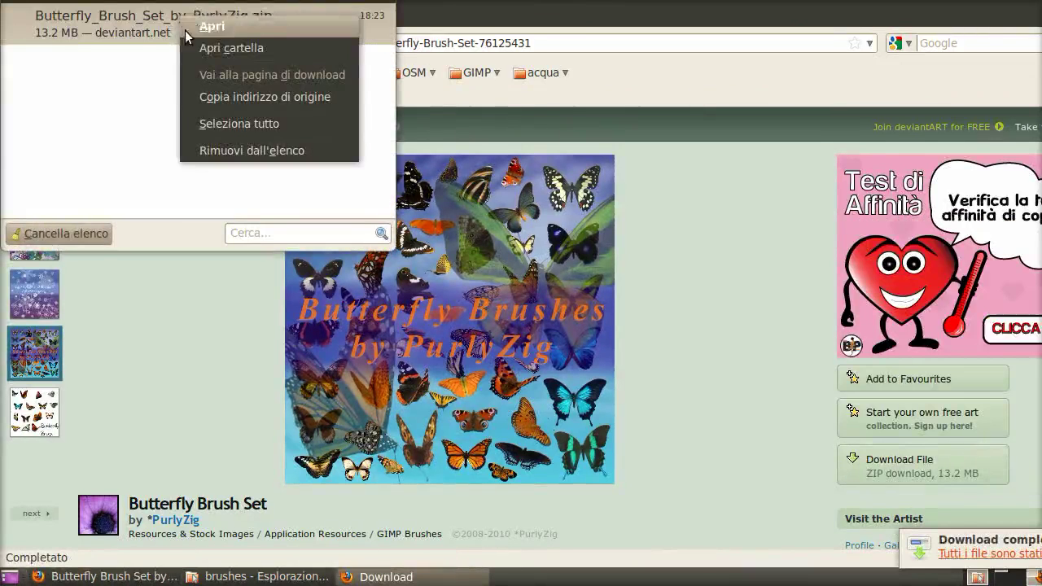
click(188, 37)
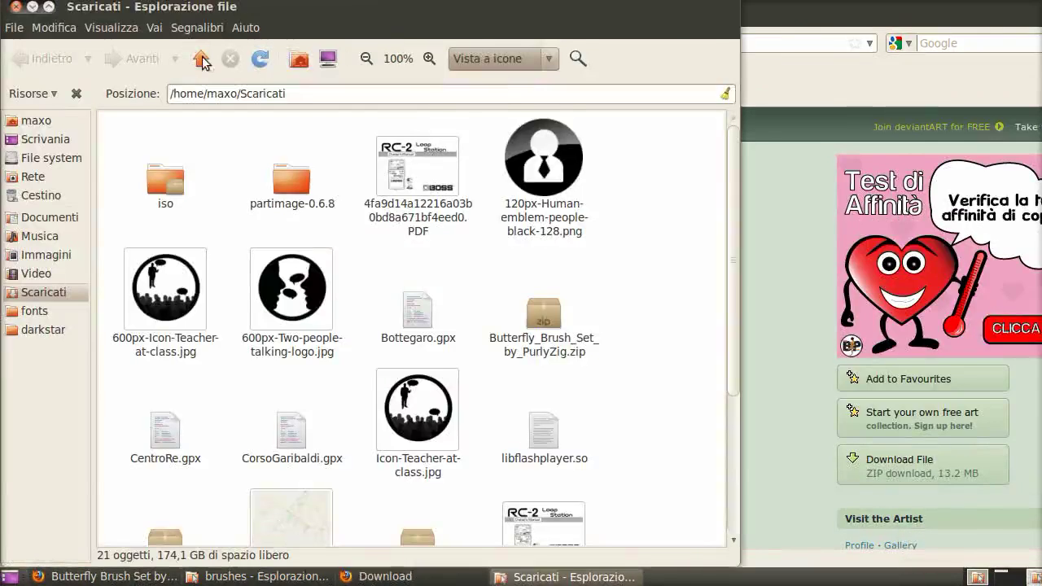
Extract the butterfly brush zip in place and rename the extracted folder to Butterfly
right_click(544, 316)
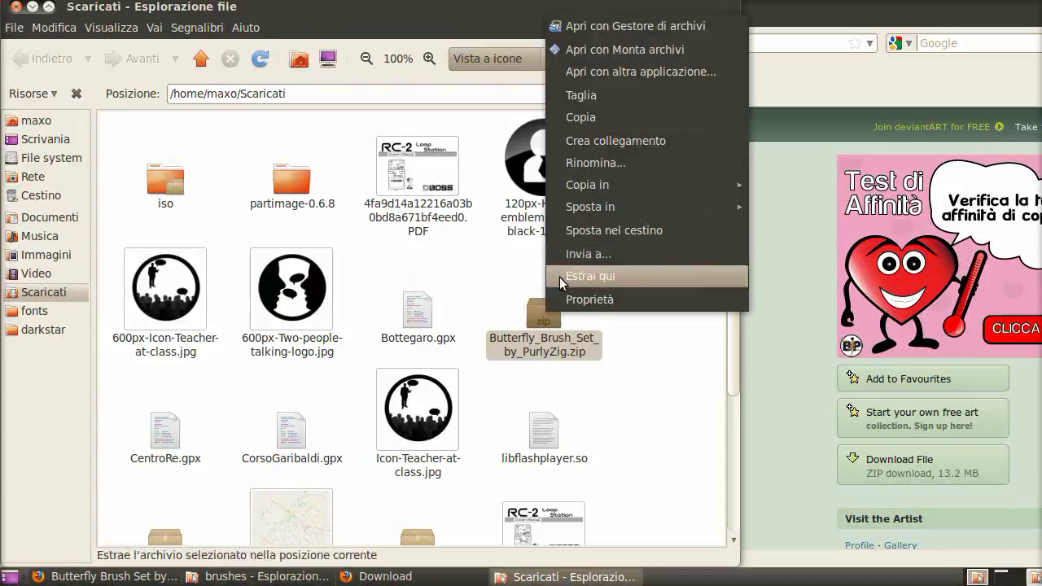
click(560, 277)
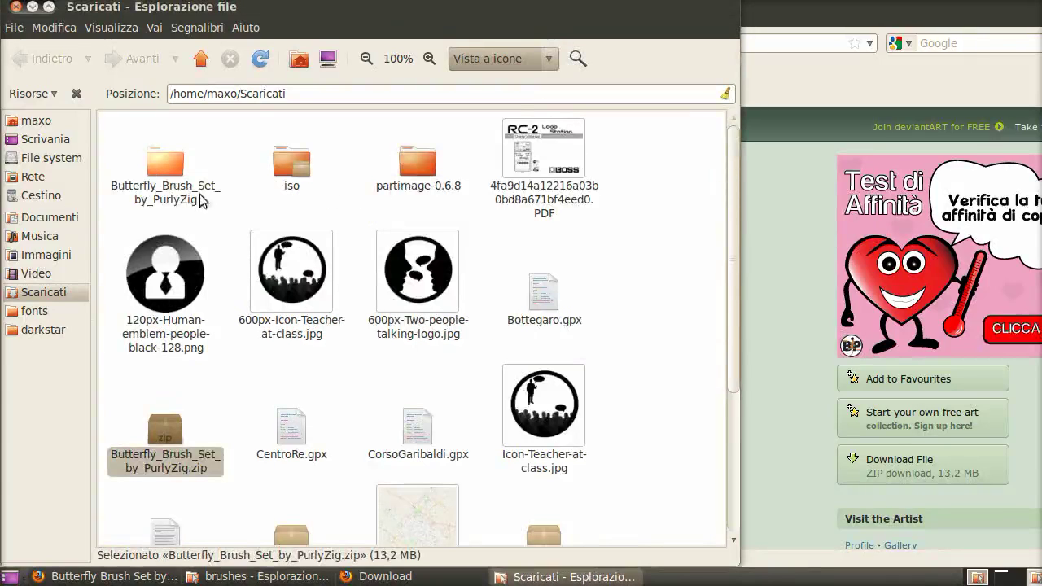
click(181, 187)
text(Butterfly Brushes)
double_click(181, 187)
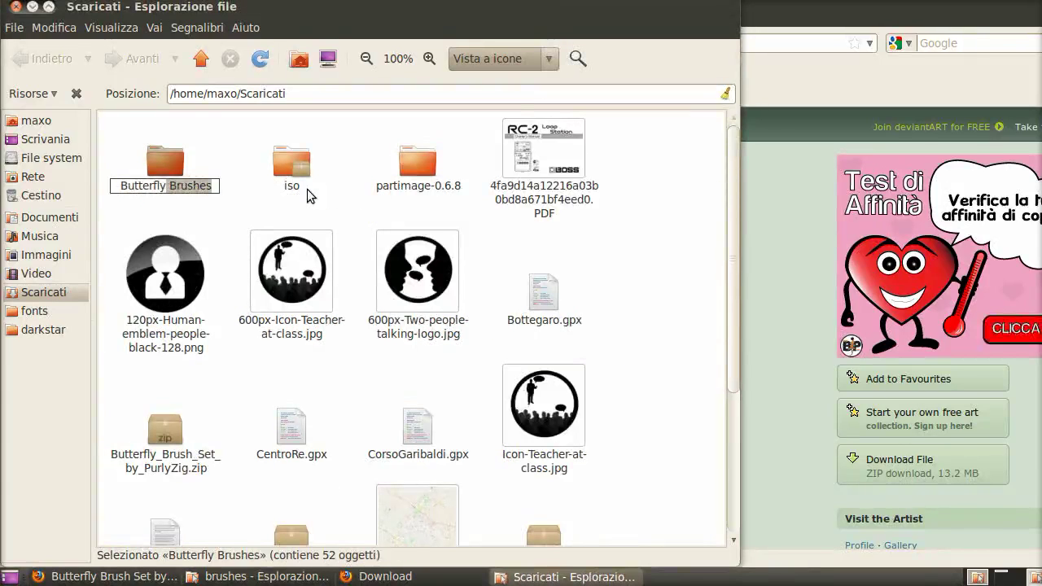
key(BackSpace)
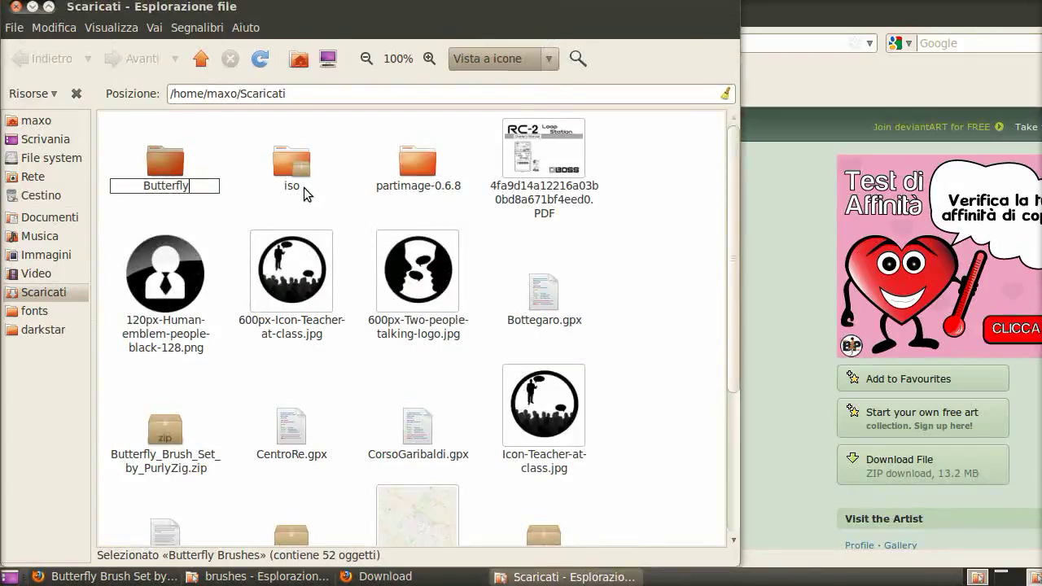
Move the Butterfly folder into ~/.gimp-2.6/brushes
right_click(170, 162)
click(204, 265)
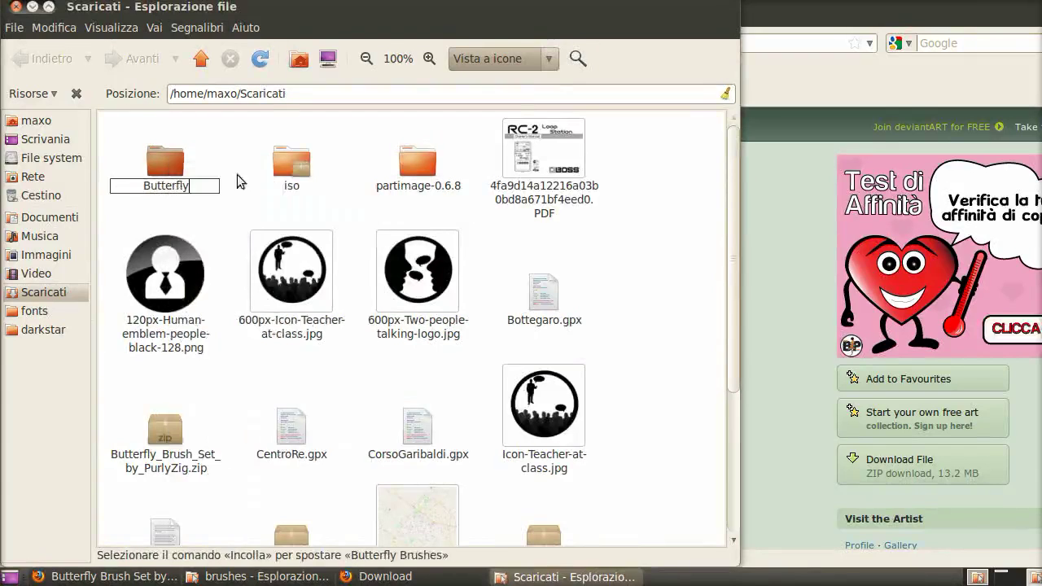
click(452, 94)
text(.gimp-2.6)
double_click(189, 145)
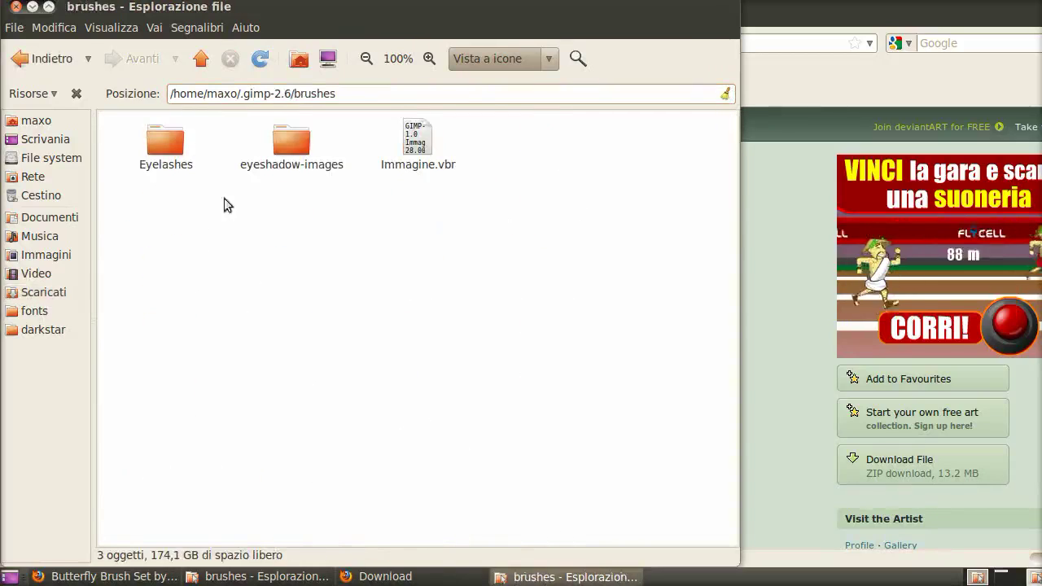
right_click(220, 214)
click(272, 342)
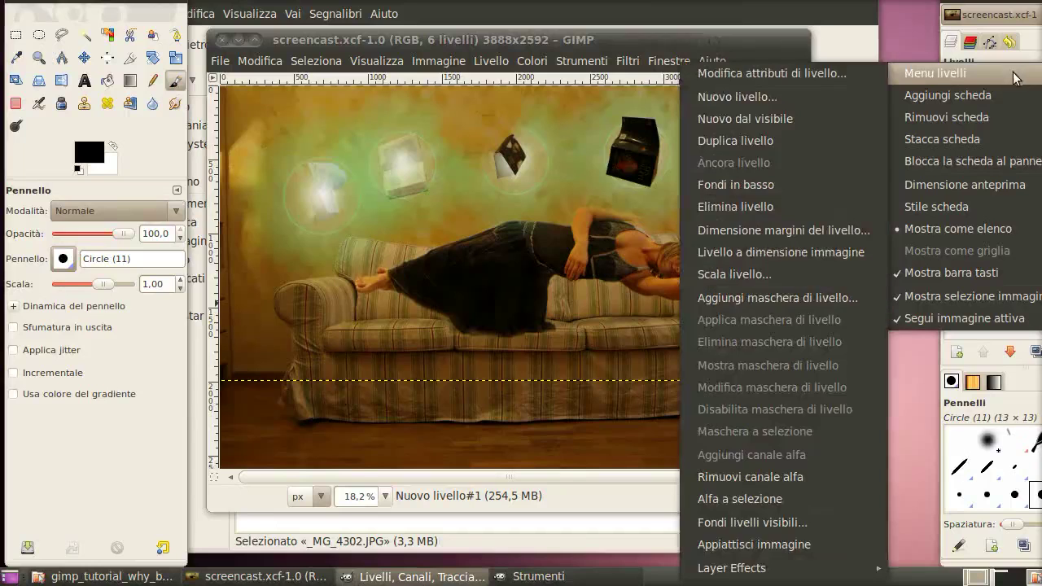
On a new transparent layer, stamp a 0.28-scale butterfly brush between the books
click(788, 102)
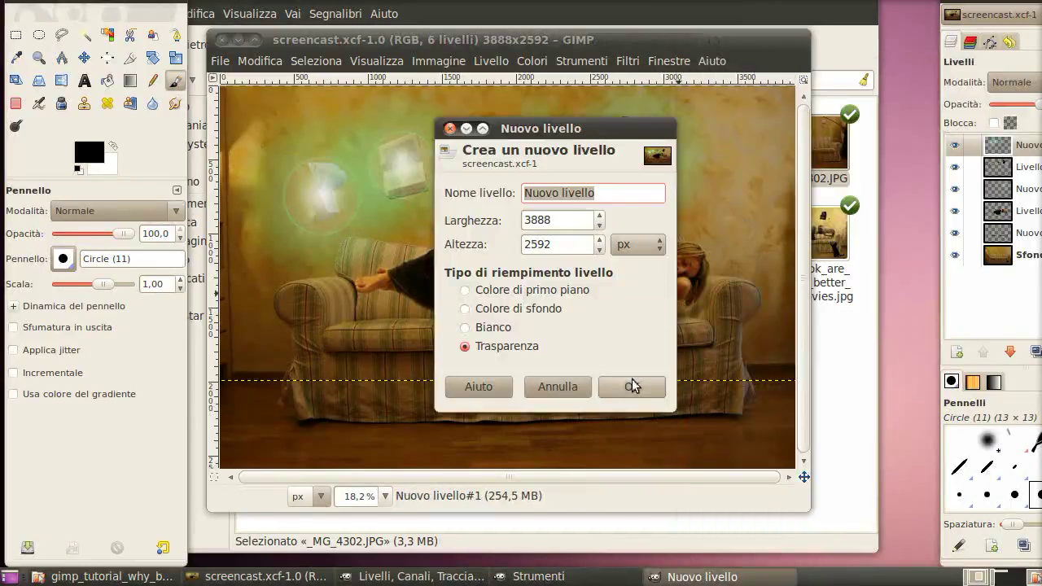
click(630, 386)
click(62, 259)
scroll(122, 383, down, 10)
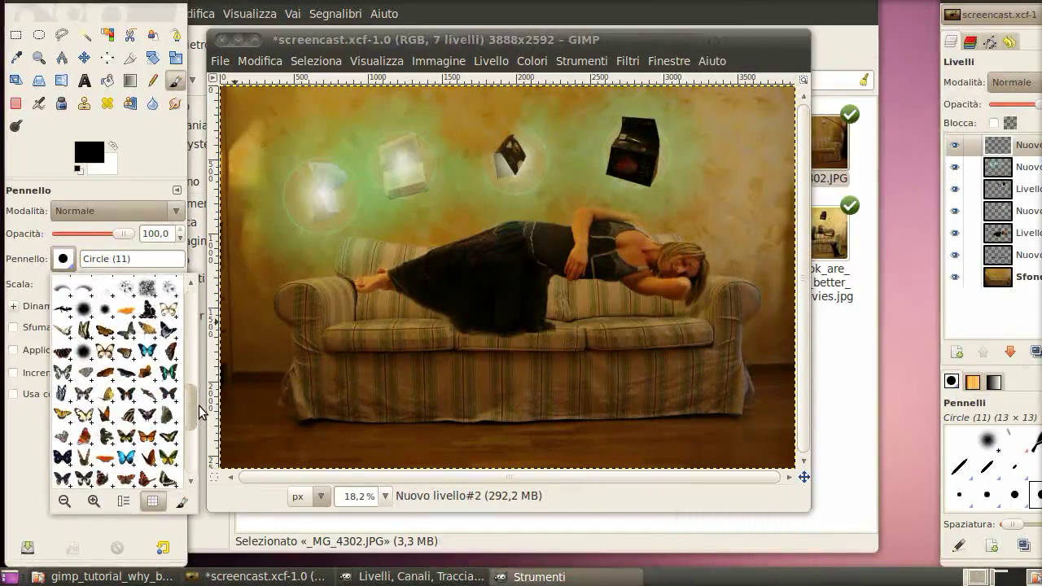
click(147, 407)
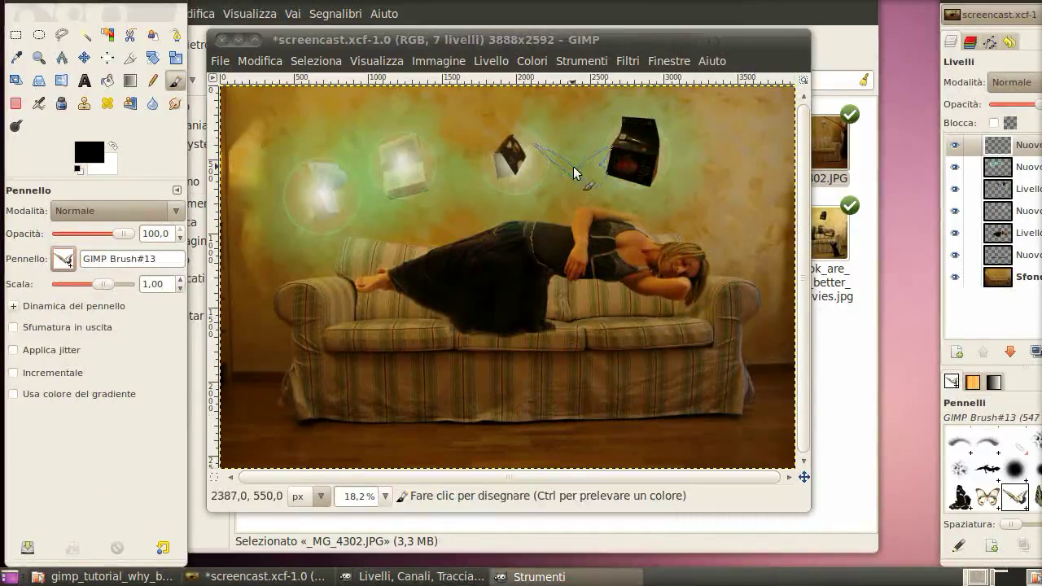
drag(103, 283, 89, 284)
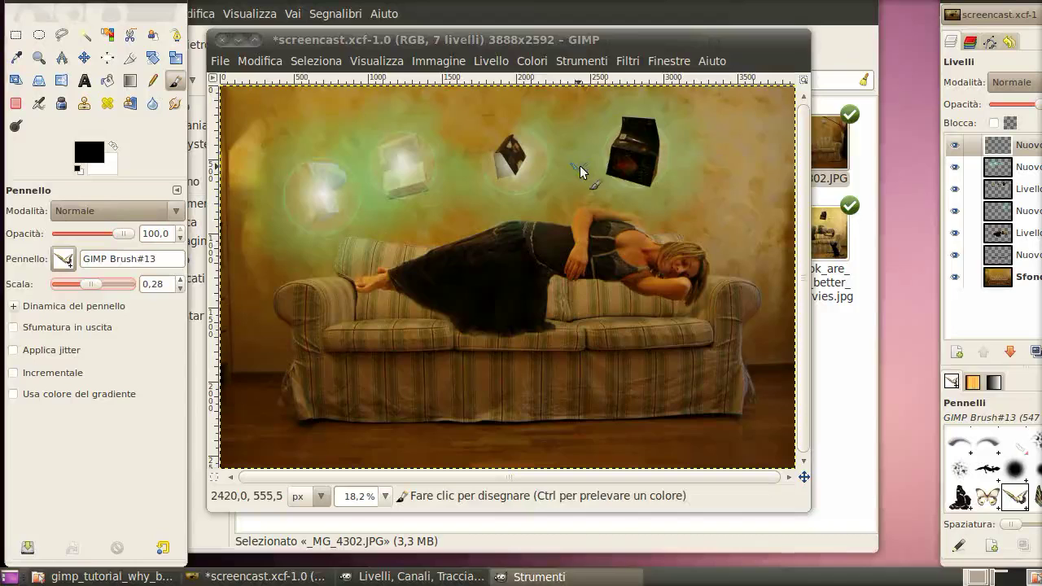
click(581, 165)
Stamp more butterflies with other butterfly brushes, undoing the one near the sofa arm
click(63, 259)
click(63, 428)
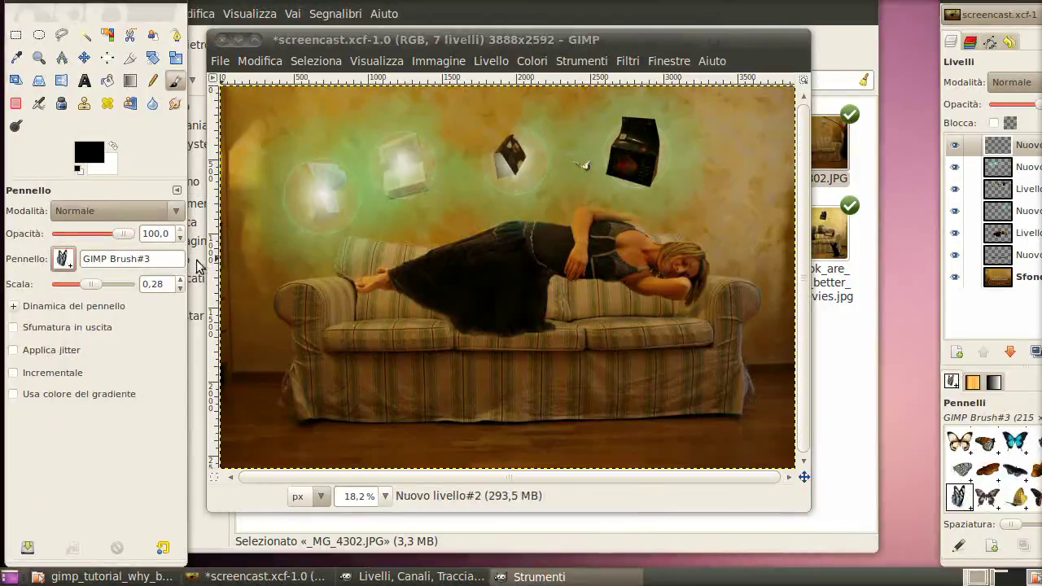
click(275, 153)
click(63, 259)
click(84, 412)
click(83, 426)
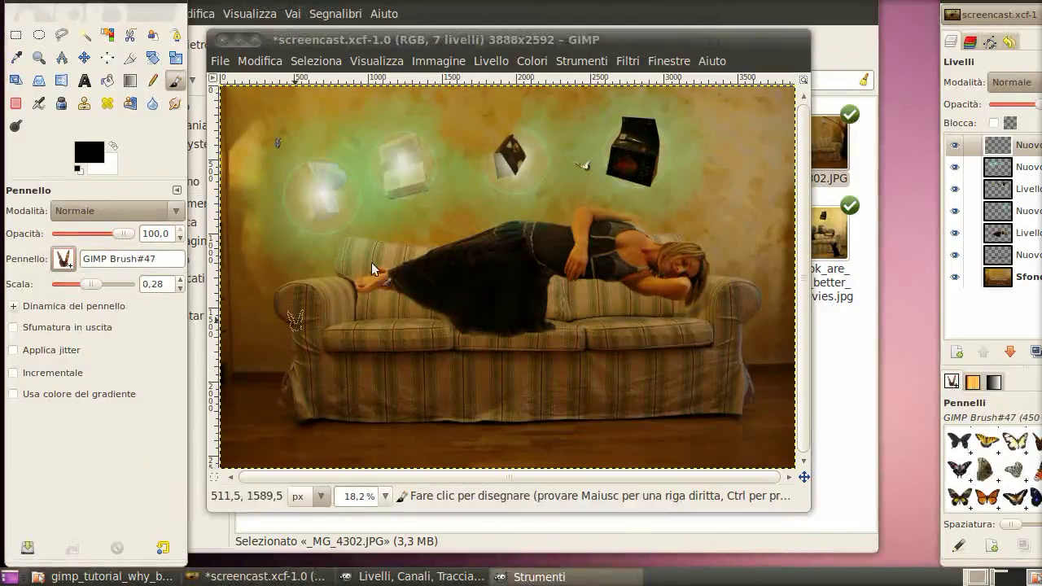
click(444, 192)
key(ctrl+z)
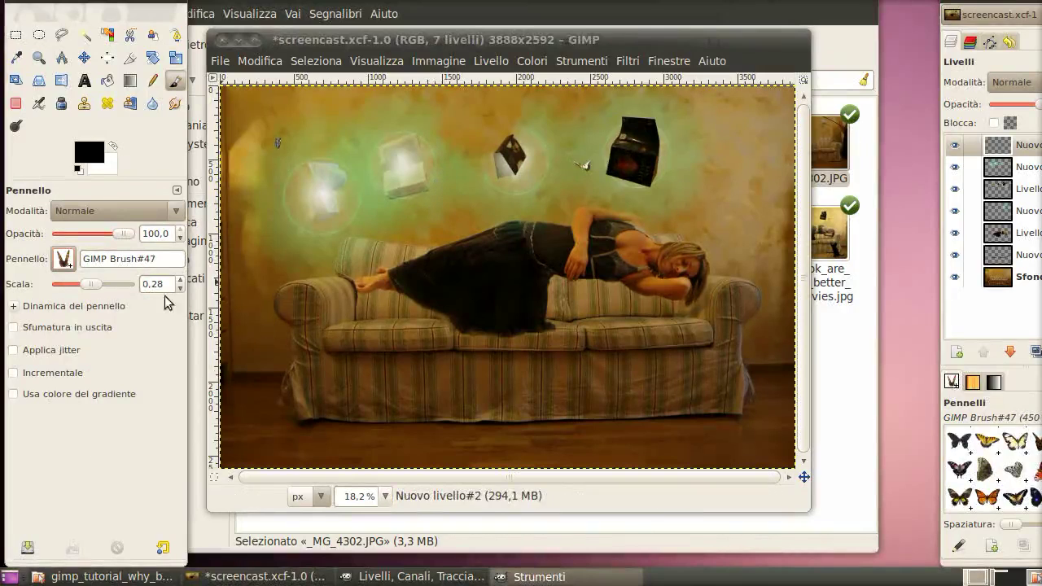
scroll(155, 284, down, 10)
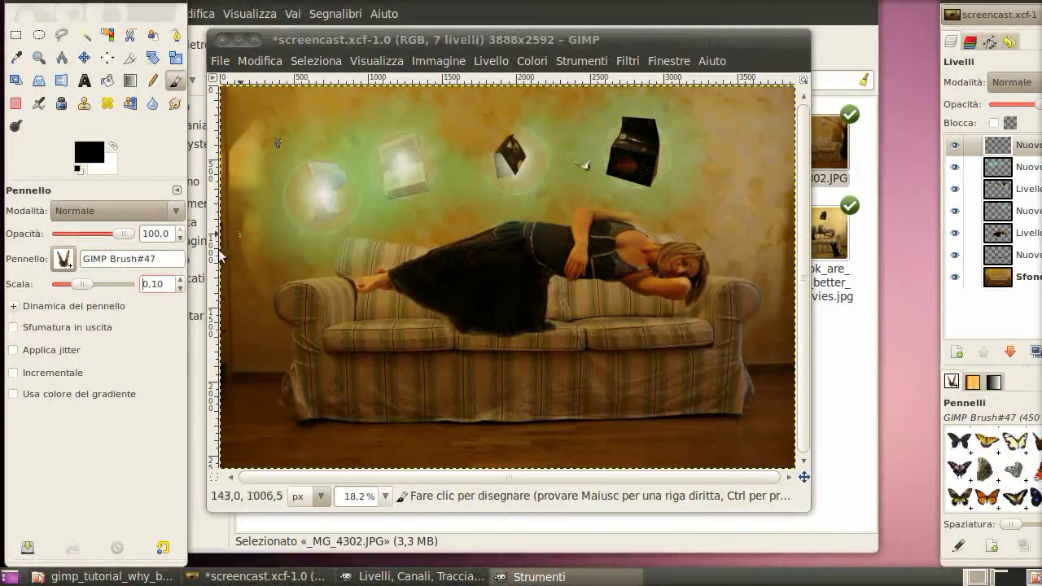
scroll(155, 285, up, 7)
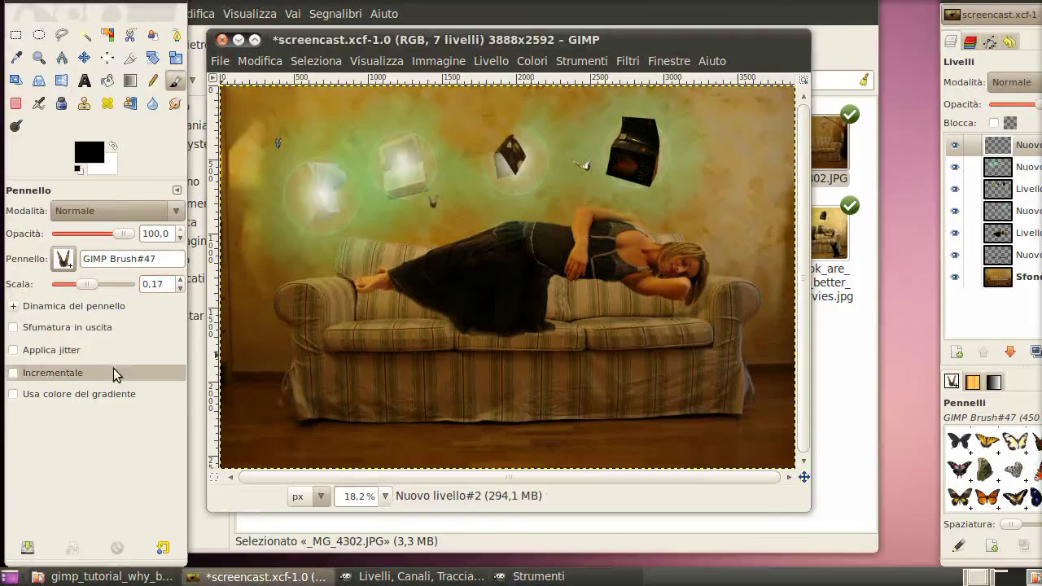